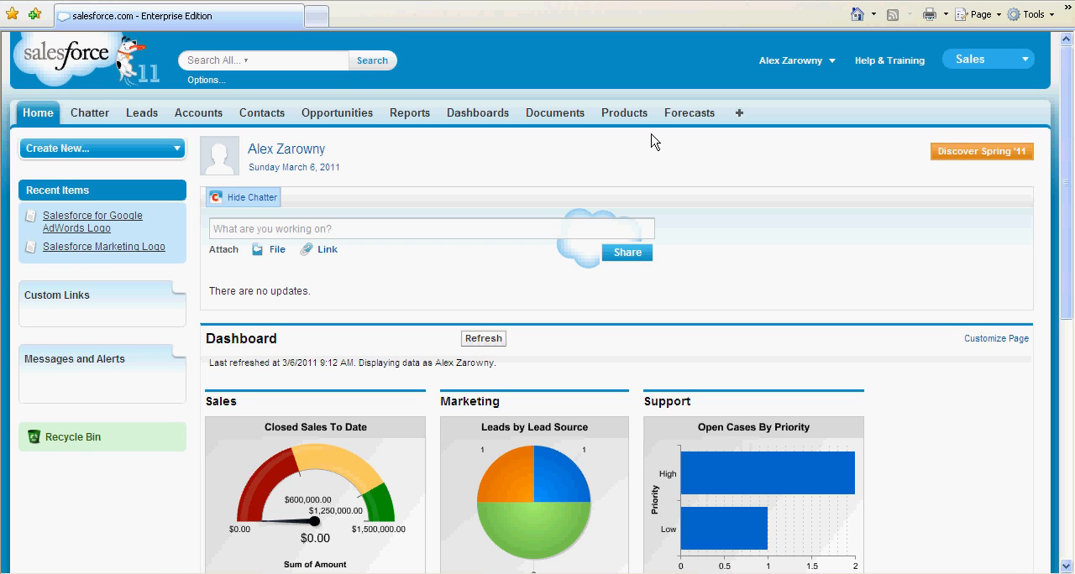
Step: Check the available price books on the products page and activate the Standard Price Book in price book management
{"action": "left_click", "coordinate": [622, 121]}
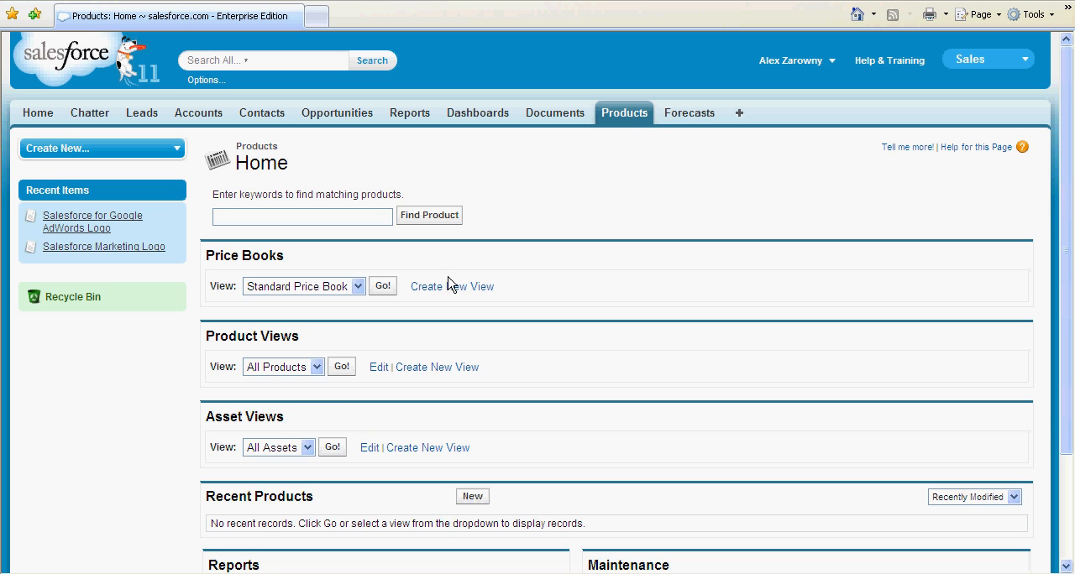
{"action": "left_click", "coordinate": [357, 287]}
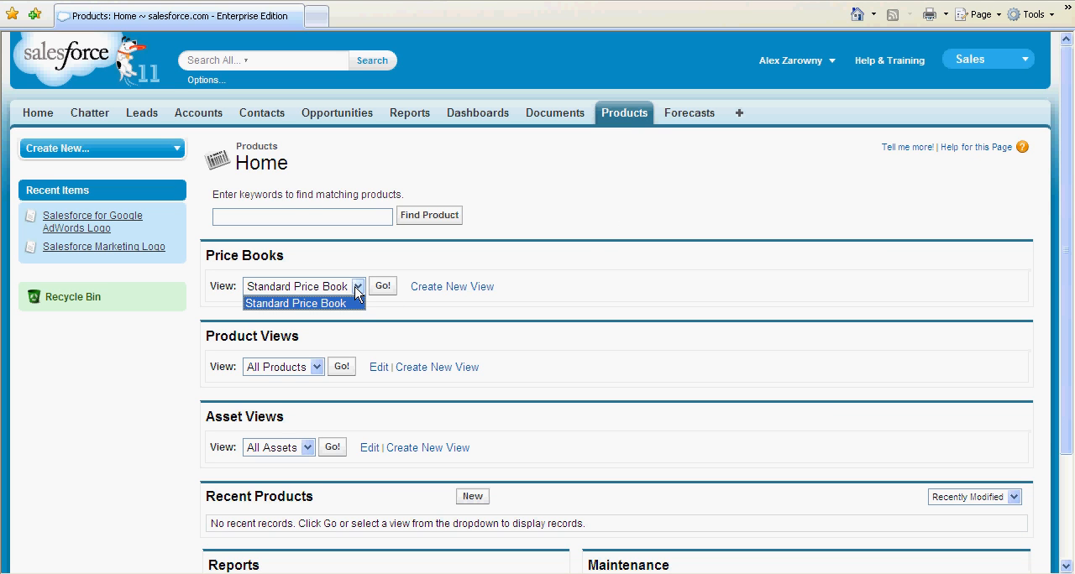
{"action": "left_click", "coordinate": [357, 290]}
{"action": "left_click", "coordinate": [585, 301]}
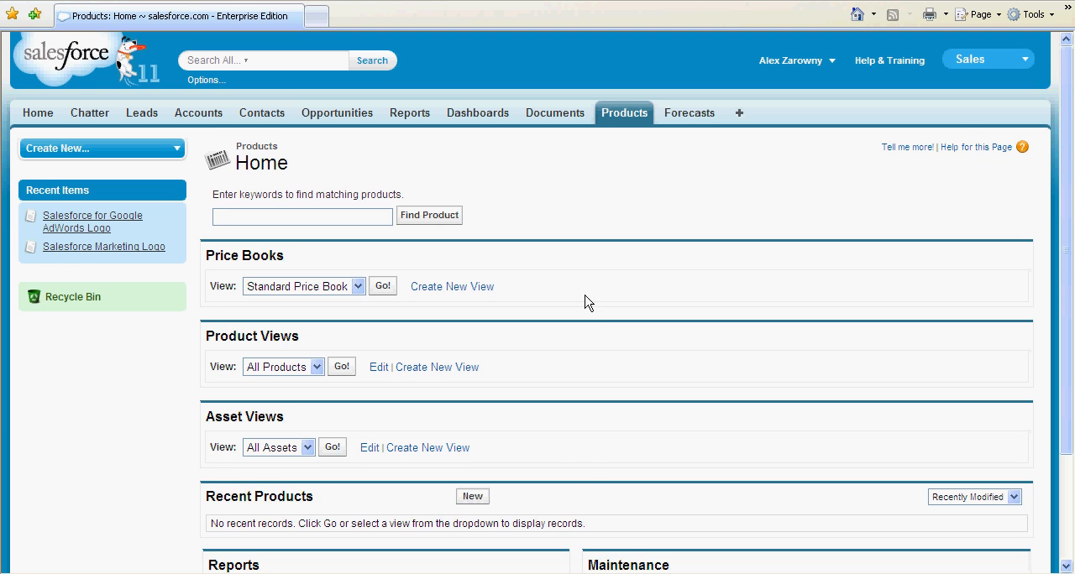
{"action": "scroll", "coordinate": [586, 302], "scroll_direction": "down", "scroll_amount": 3}
{"action": "scroll", "coordinate": [586, 303], "scroll_direction": "down", "scroll_amount": 1}
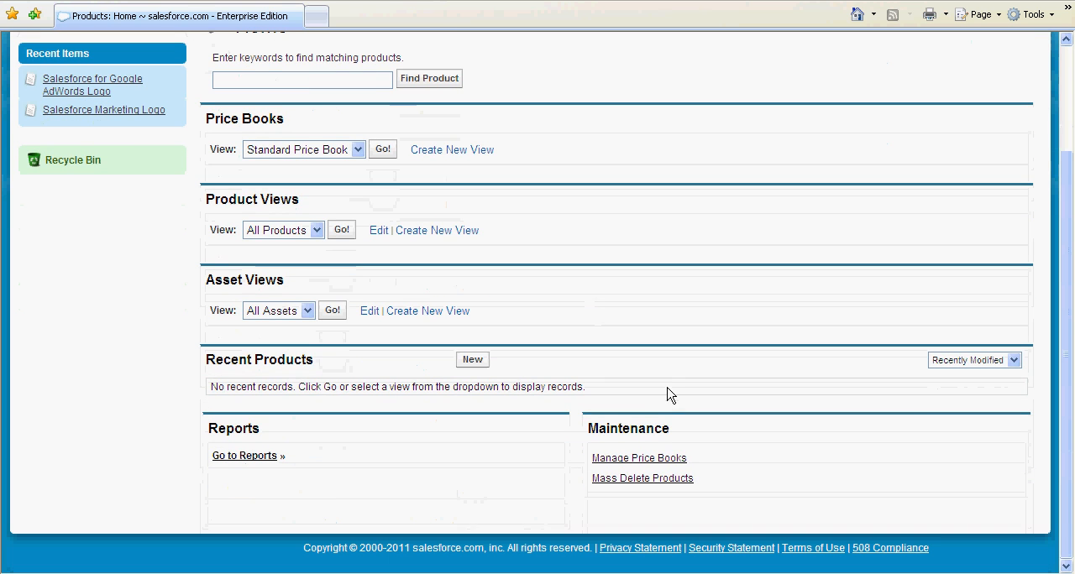
{"action": "left_click", "coordinate": [650, 461]}
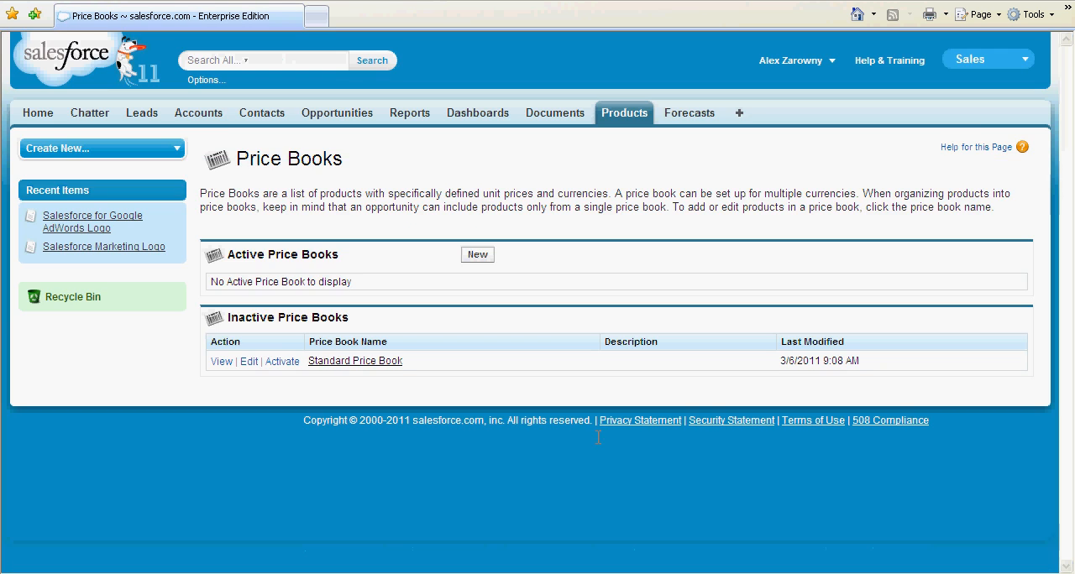
{"action": "left_click", "coordinate": [278, 362]}
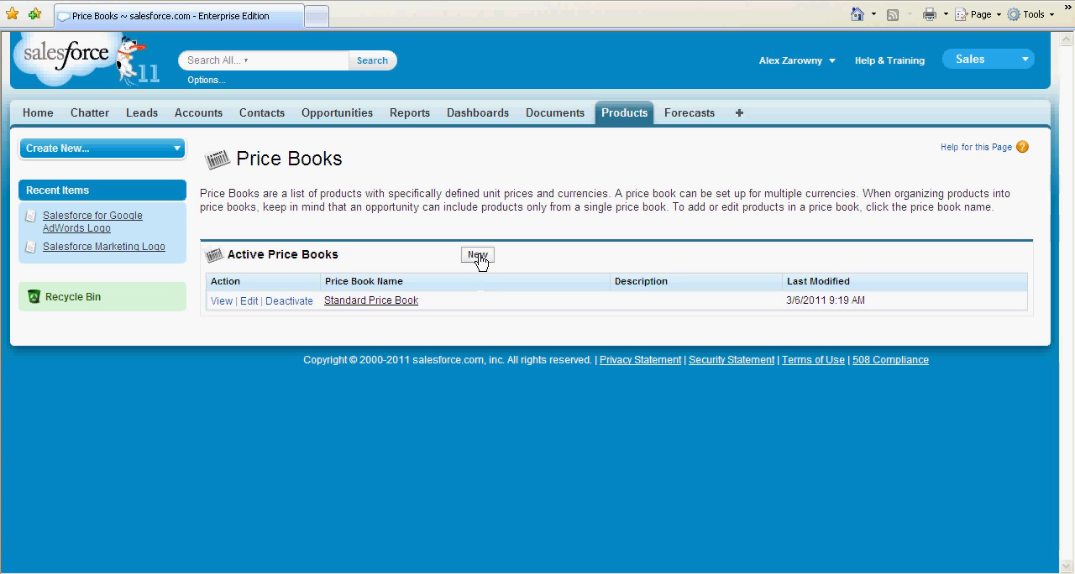
Step: Create an active price book named "Discount Prices" and open its product selection
{"action": "left_click", "coordinate": [477, 257]}
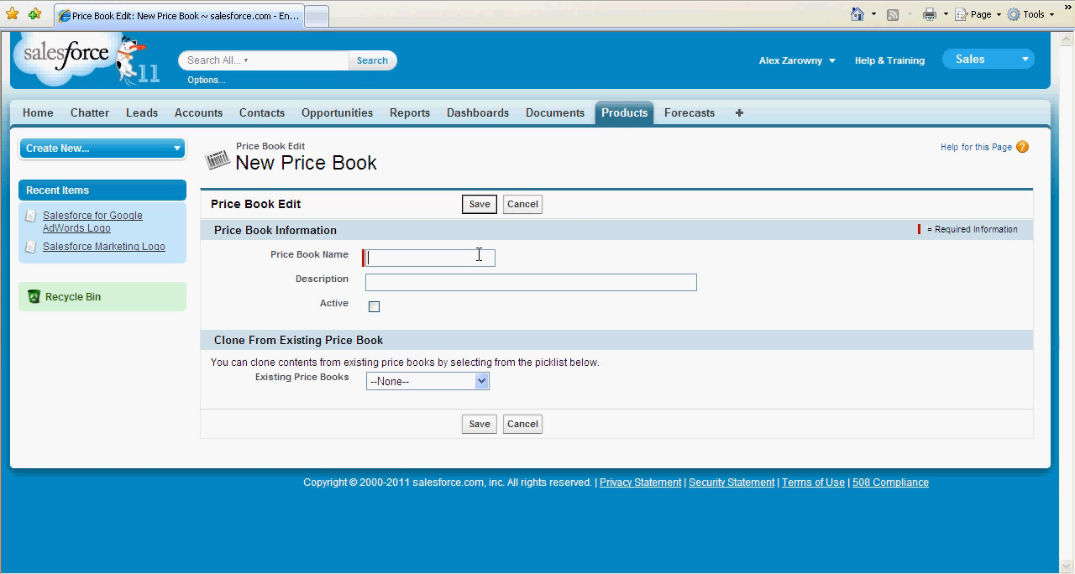
{"action": "type", "text": "Discount Prices"}
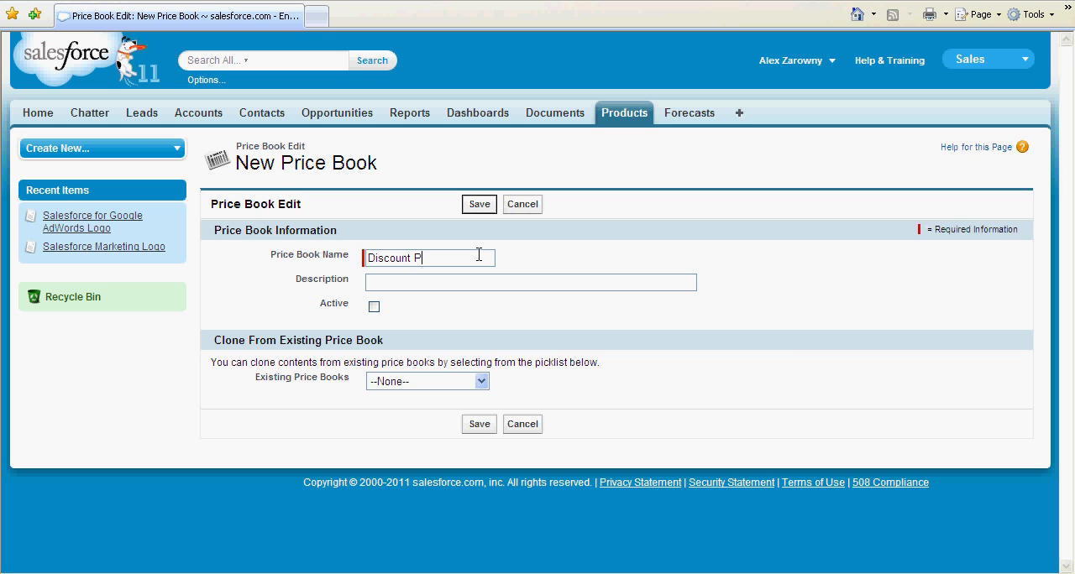
{"action": "left_click", "coordinate": [375, 308]}
{"action": "left_click", "coordinate": [480, 424]}
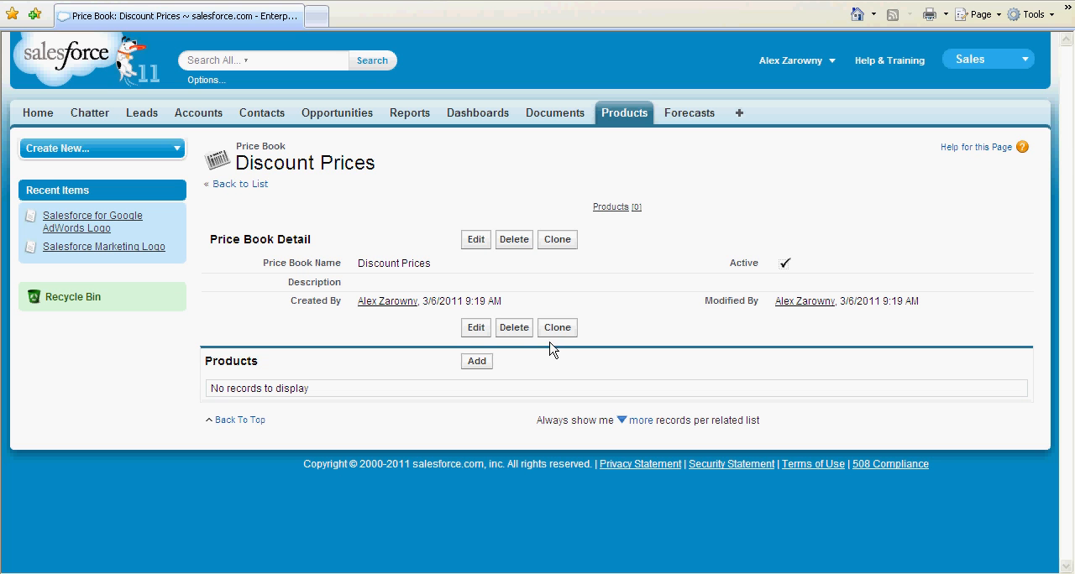
{"action": "left_click", "coordinate": [483, 363]}
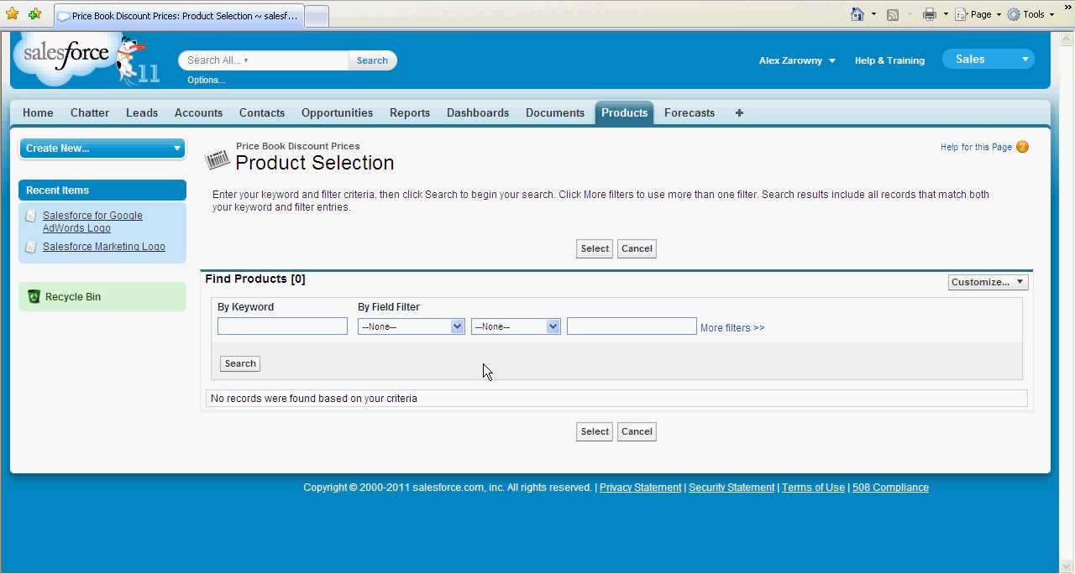
Step: Create an active product named "Alpha Product" with product code A-00001, and save it to continue with its price
{"action": "left_click", "coordinate": [625, 116]}
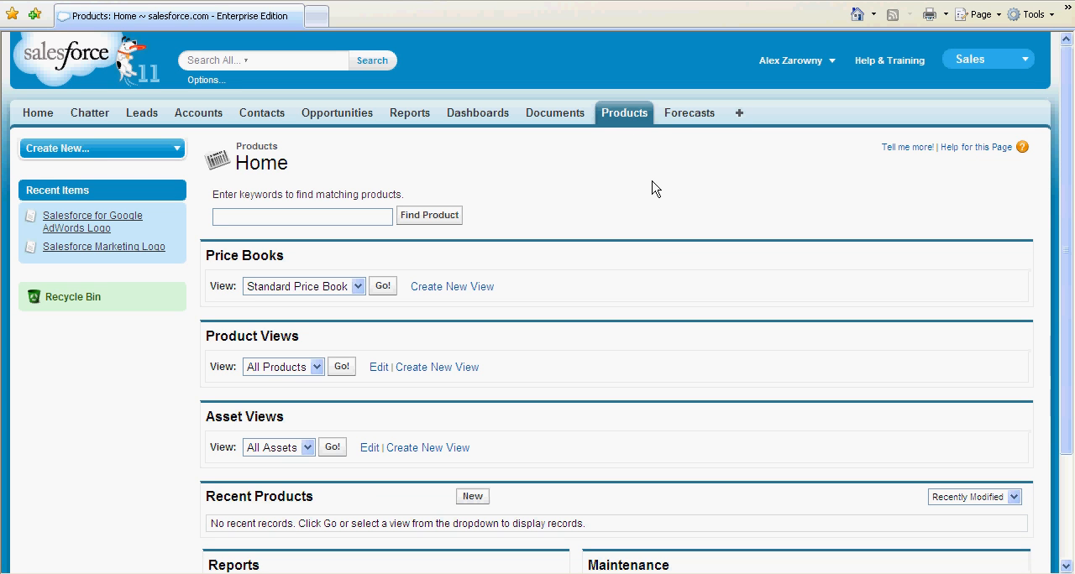
{"action": "left_click", "coordinate": [473, 496]}
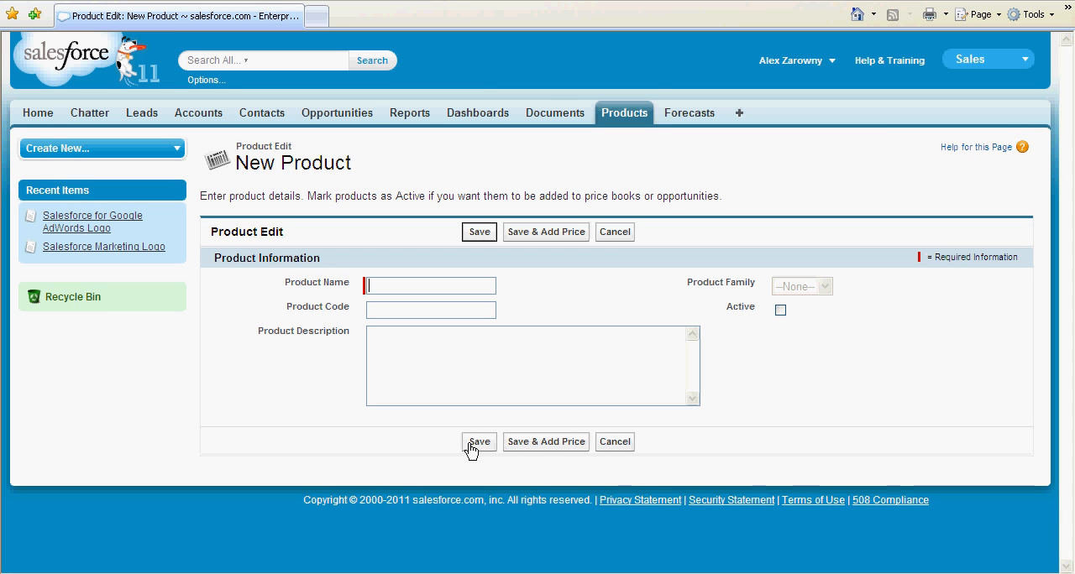
{"action": "type", "text": "Alpha Product"}
{"action": "key", "text": "Tab"}
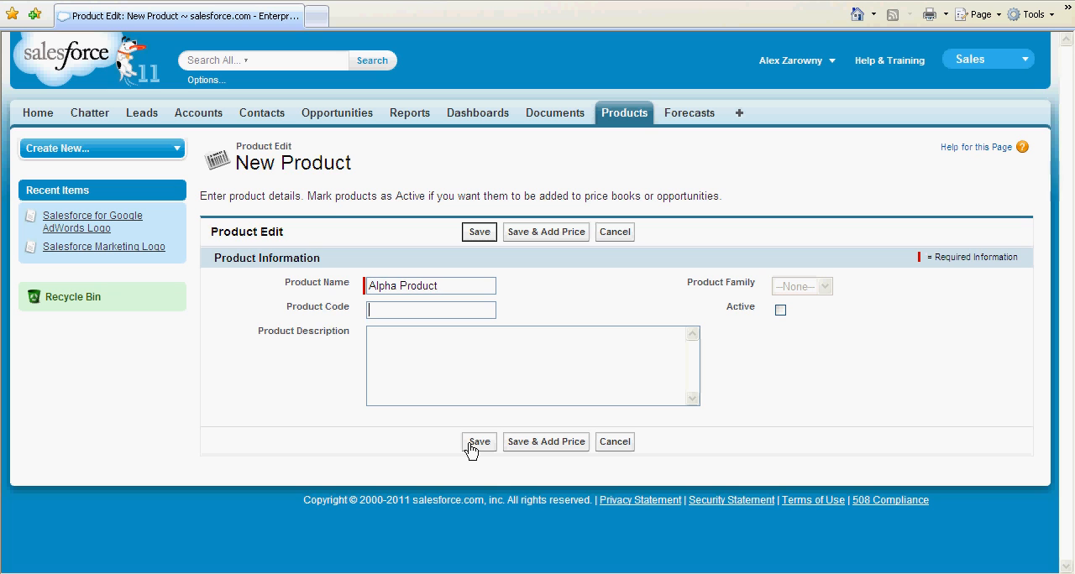
{"action": "type", "text": "A-00001"}
{"action": "key", "text": "Tab"}
{"action": "key", "text": "Tab"}
{"action": "left_click", "coordinate": [780, 310]}
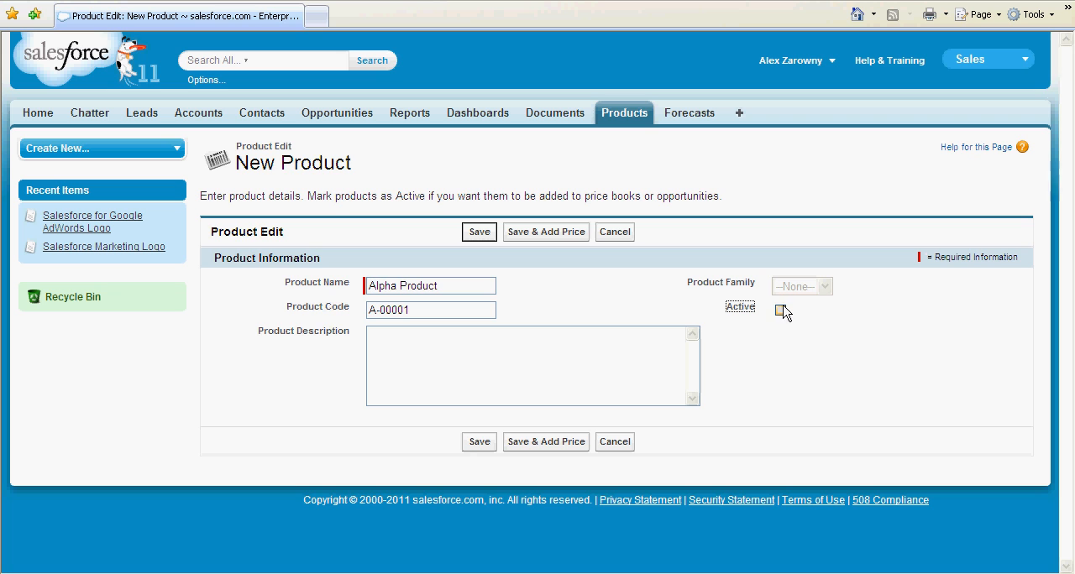
{"action": "left_click", "coordinate": [555, 442]}
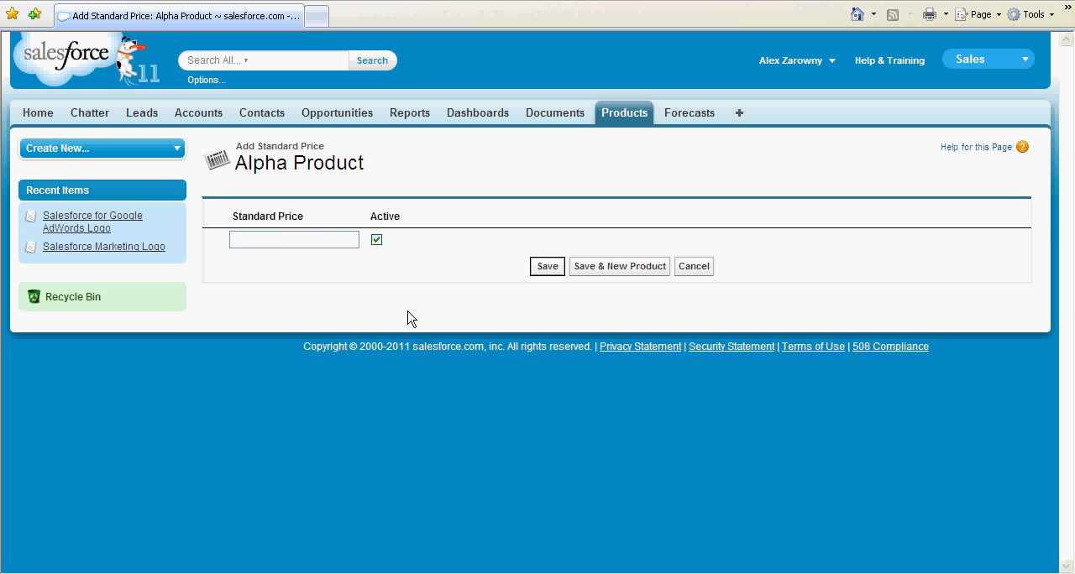
Step: Set Alpha Product's standard price to 1000 and save it
{"action": "type", "text": "1000"}
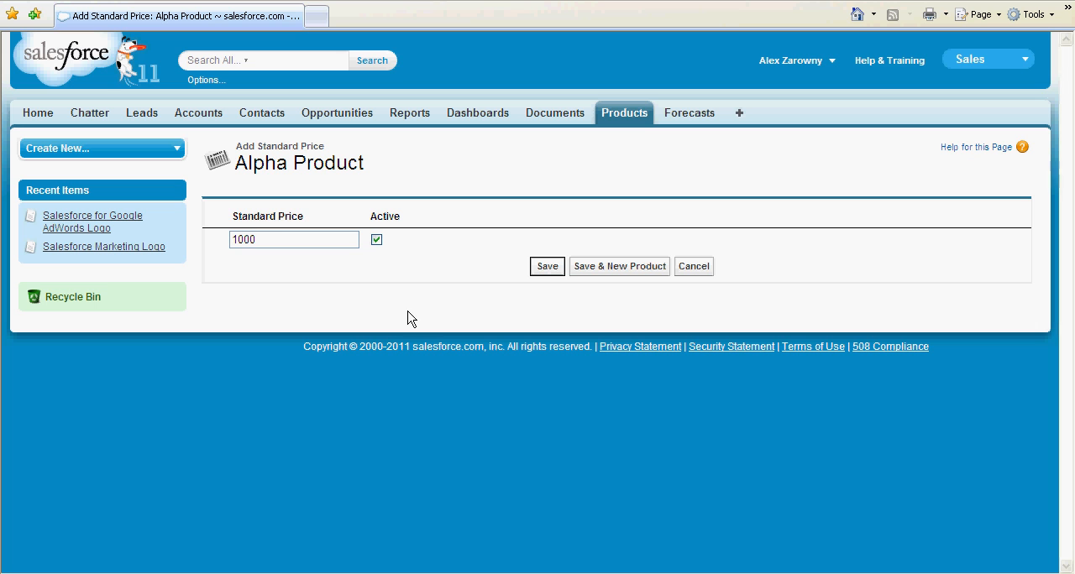
{"action": "left_click", "coordinate": [552, 269]}
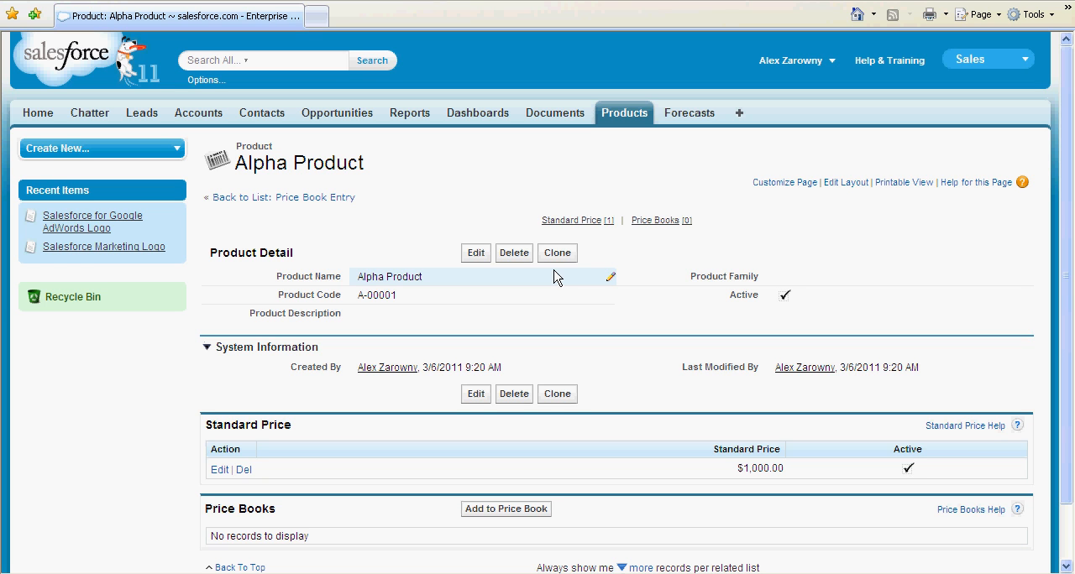
{"action": "double_click", "coordinate": [791, 279]}
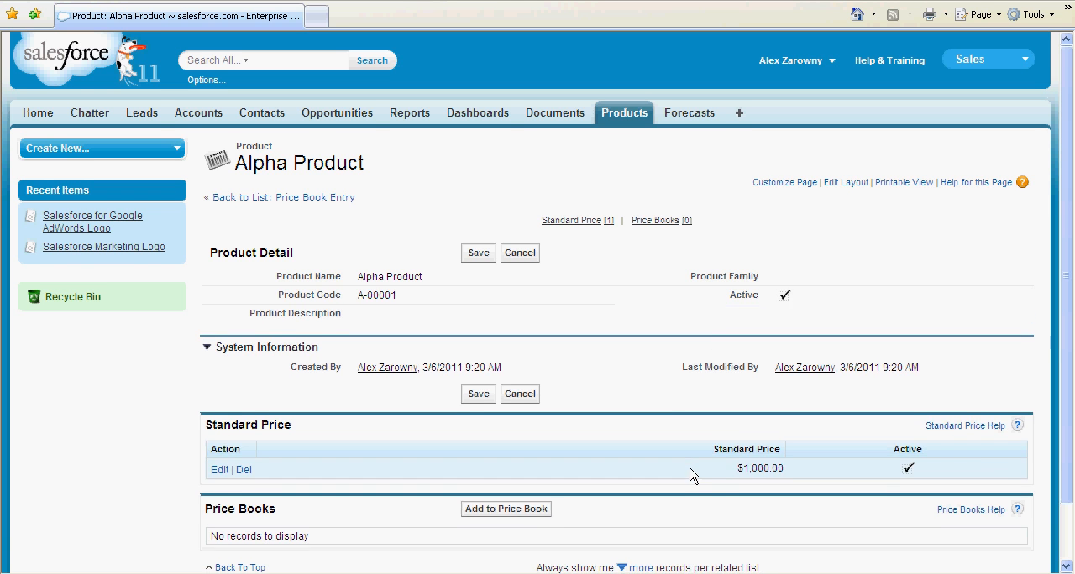
Step: Add Alpha Product to the Discount Prices price book with a list price of 900
{"action": "scroll", "coordinate": [663, 475], "scroll_direction": "down", "scroll_amount": 2}
{"action": "left_click", "coordinate": [516, 449]}
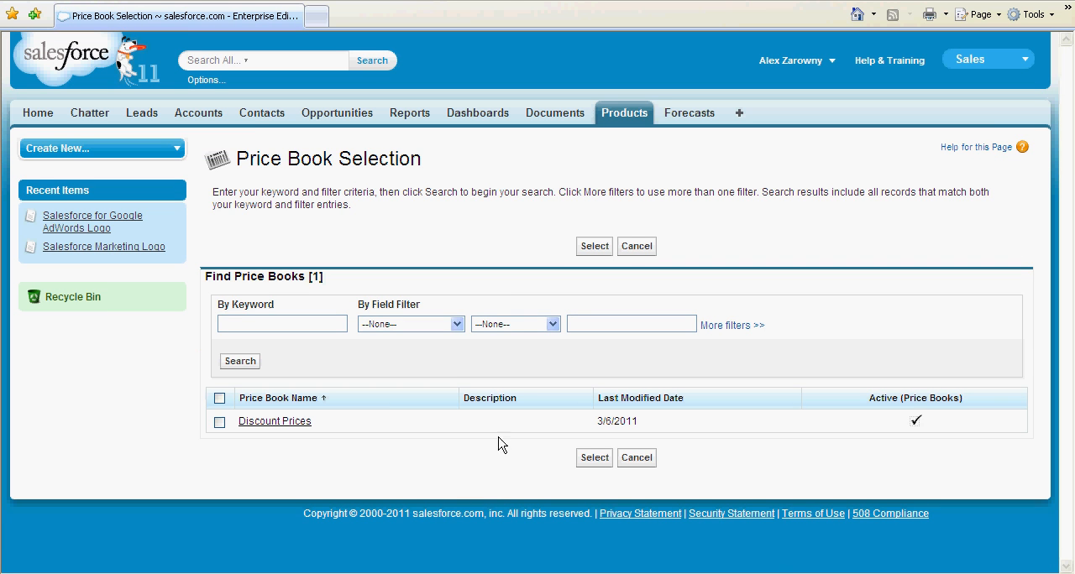
{"action": "left_click", "coordinate": [218, 424]}
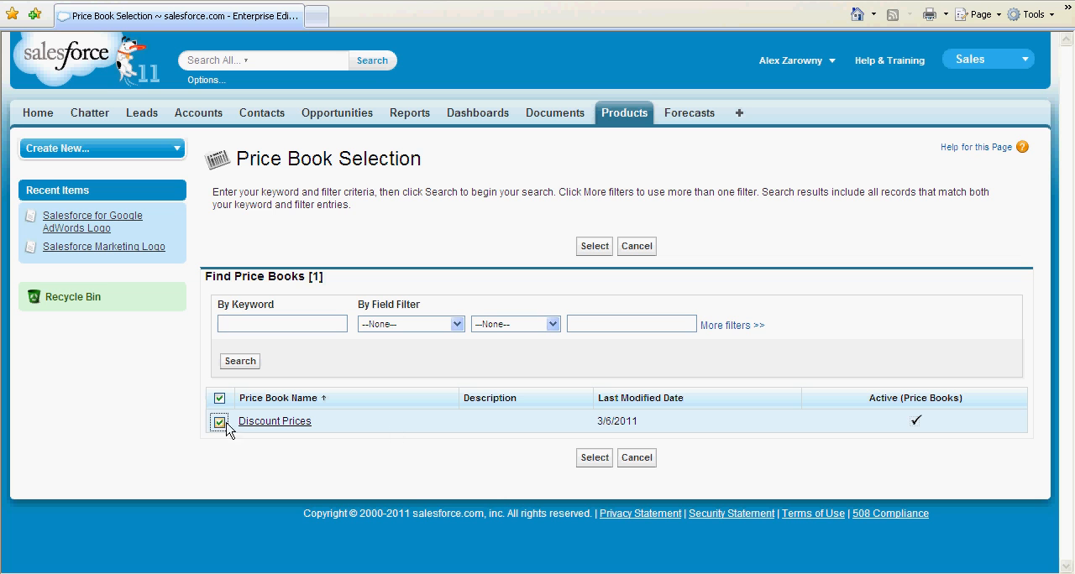
{"action": "left_click", "coordinate": [592, 459]}
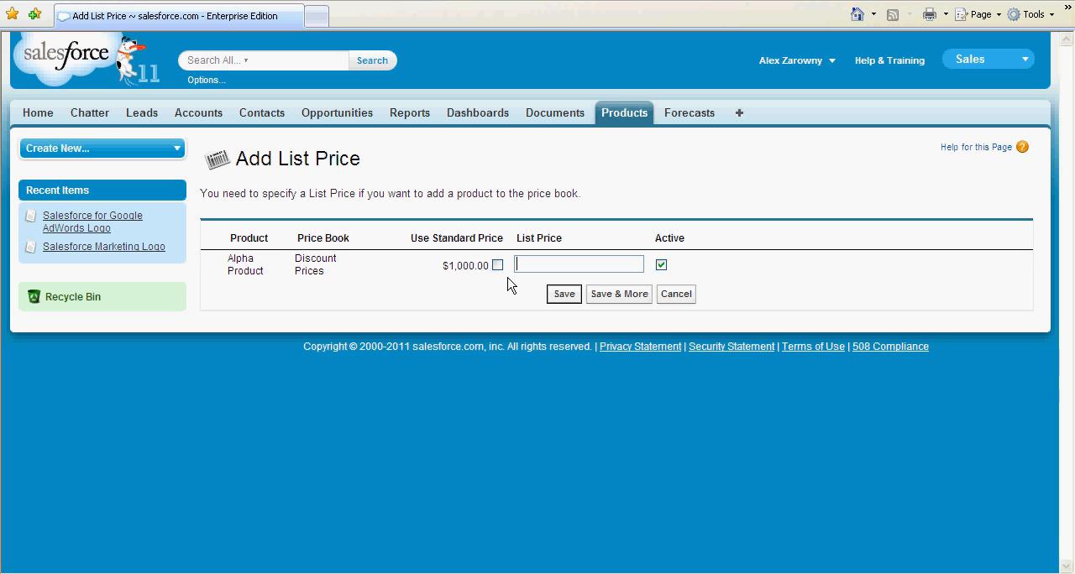
{"action": "type", "text": "900"}
{"action": "left_click", "coordinate": [562, 296]}
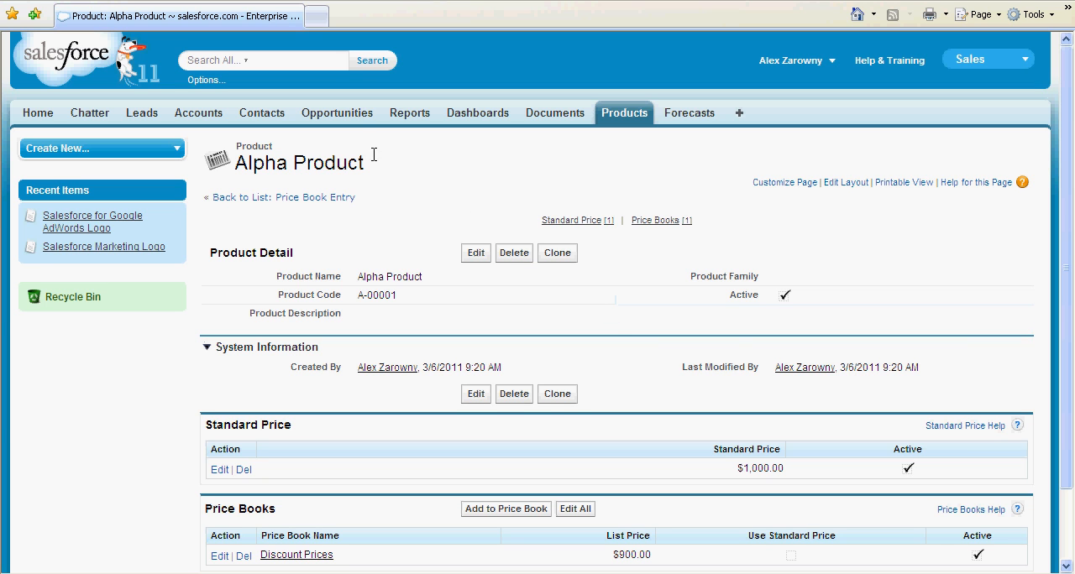
Step: Create an opportunity named "New Opp" for account Acme, with type Existing Business, stage Needs Analysis and close date 3/6/2011
{"action": "left_click", "coordinate": [344, 119]}
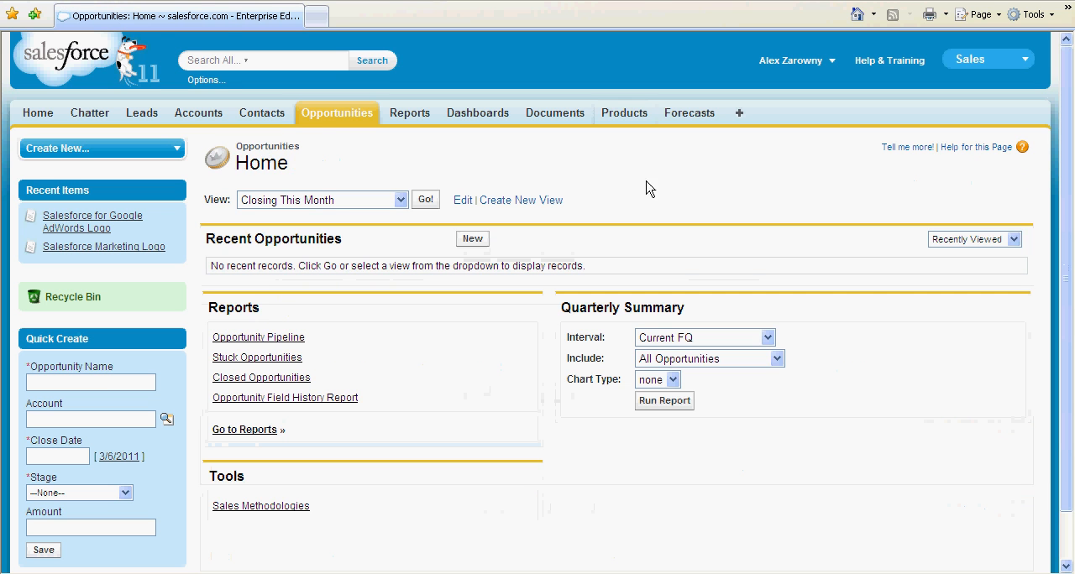
{"action": "left_click", "coordinate": [473, 239]}
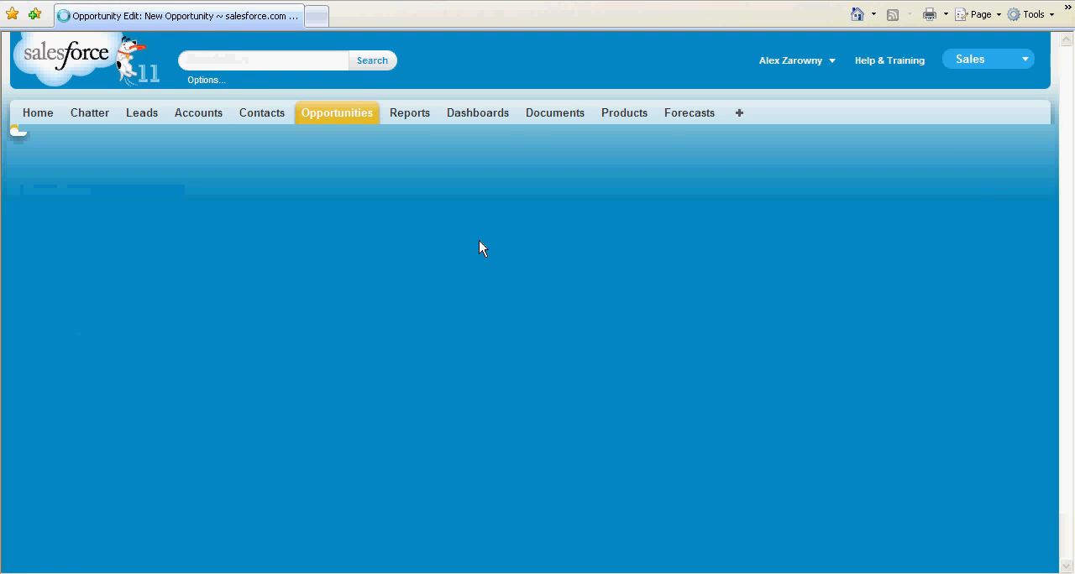
{"action": "type", "text": "New Opp"}
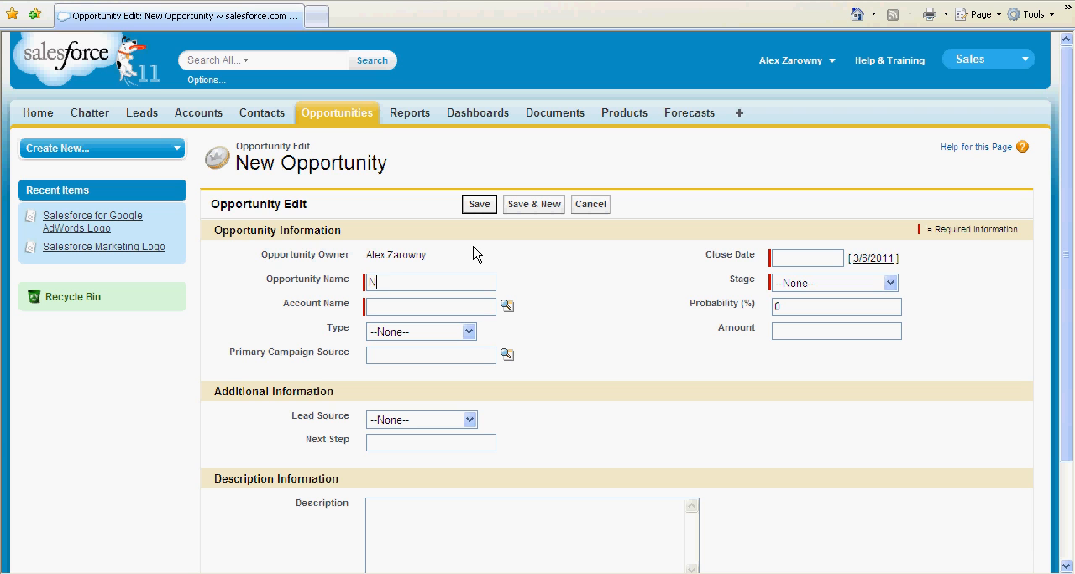
{"action": "type", "text": "acme"}
{"action": "left_click", "coordinate": [451, 334]}
{"action": "left_click", "coordinate": [442, 360]}
{"action": "left_click", "coordinate": [805, 287]}
{"action": "left_click", "coordinate": [806, 341]}
{"action": "left_click", "coordinate": [879, 260]}
{"action": "left_click", "coordinate": [482, 207]}
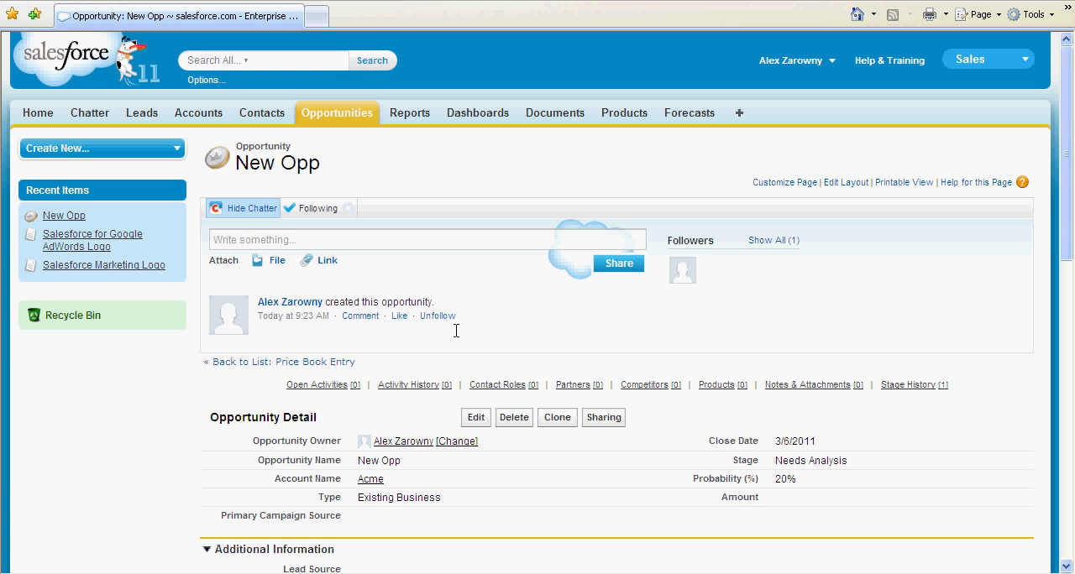
Step: Assign the Discount Prices price book to the New Opp opportunity
{"action": "mouse_move", "coordinate": [719, 392]}
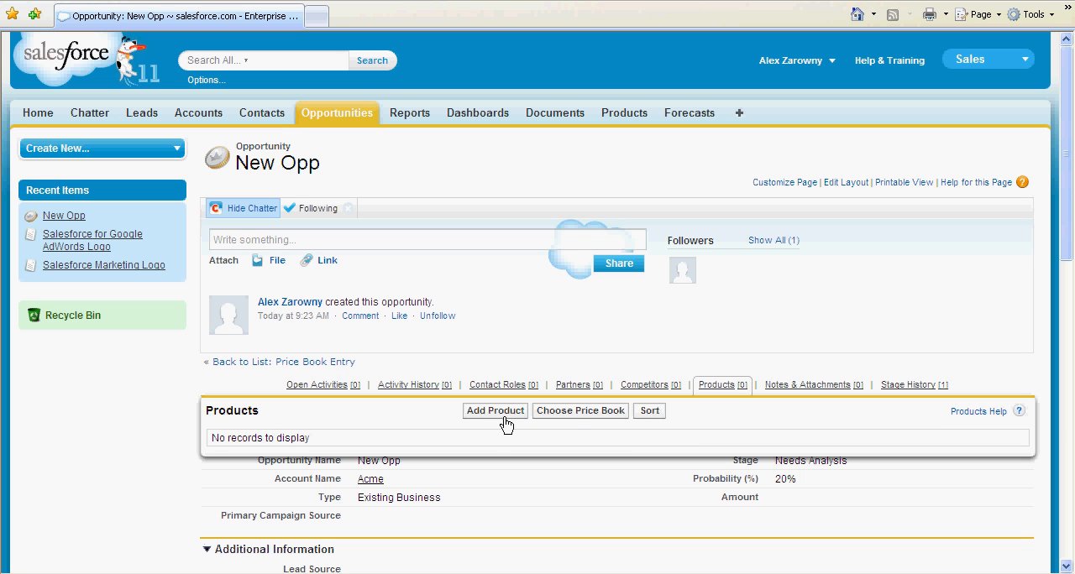
{"action": "left_click", "coordinate": [578, 413]}
{"action": "left_click", "coordinate": [481, 271]}
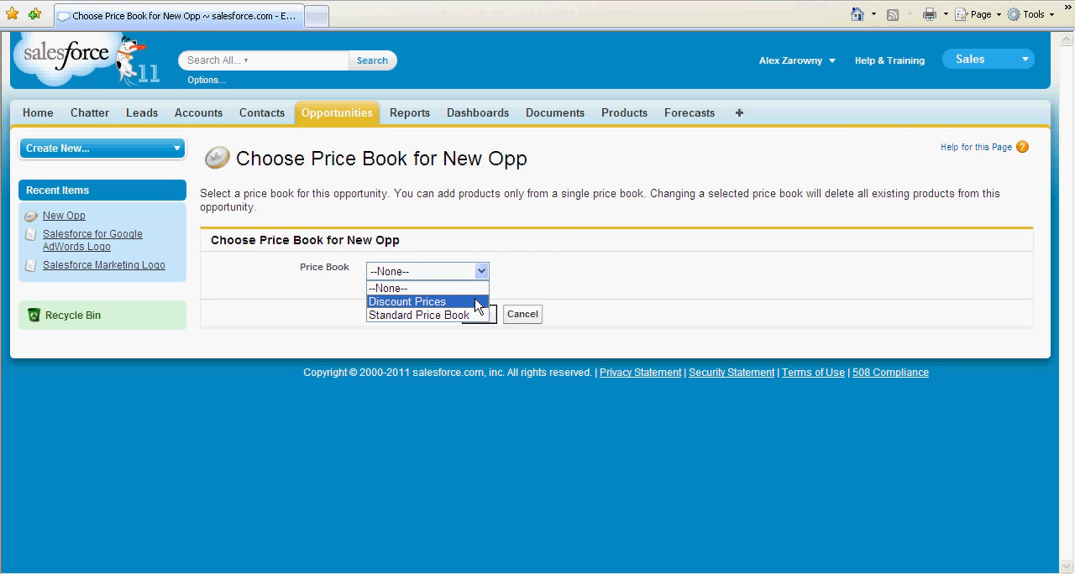
{"action": "left_click", "coordinate": [477, 303]}
{"action": "left_click", "coordinate": [480, 319]}
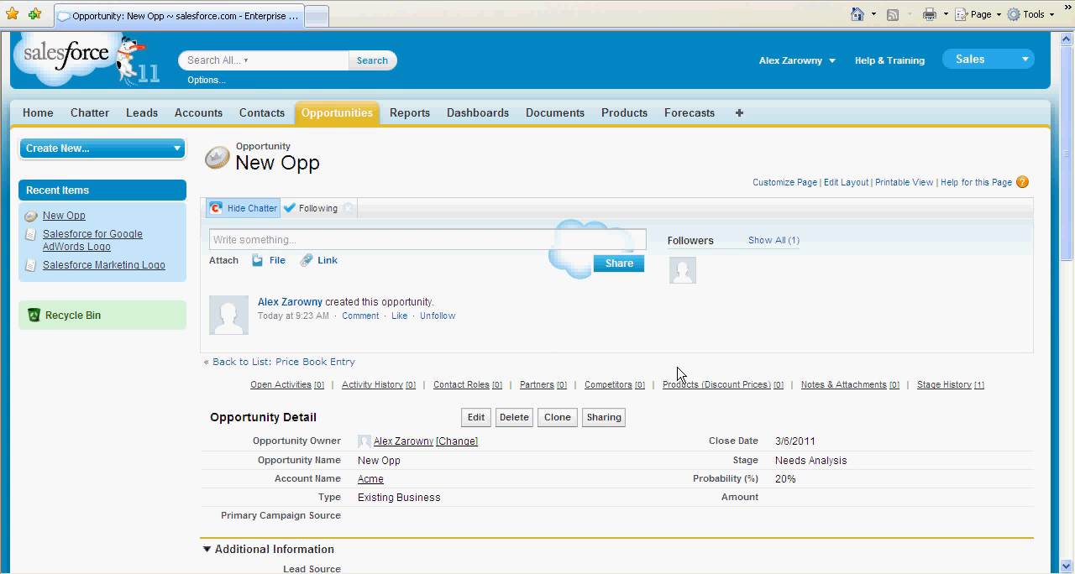
Step: Add Alpha Product to the New Opp opportunity with a quantity of 2 and check the opportunity's amount
{"action": "mouse_move", "coordinate": [704, 384]}
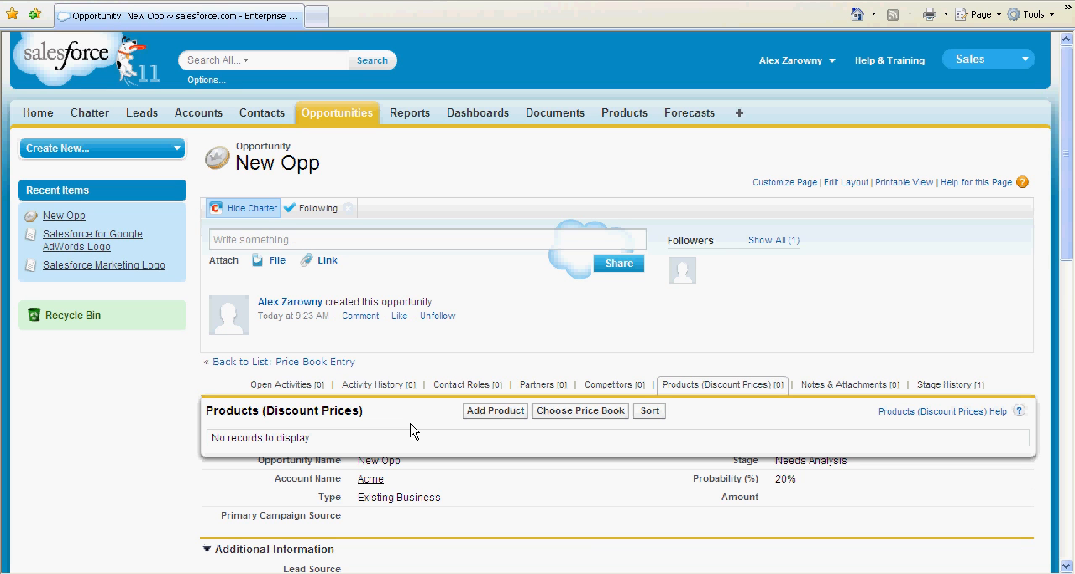
{"action": "left_click", "coordinate": [475, 412]}
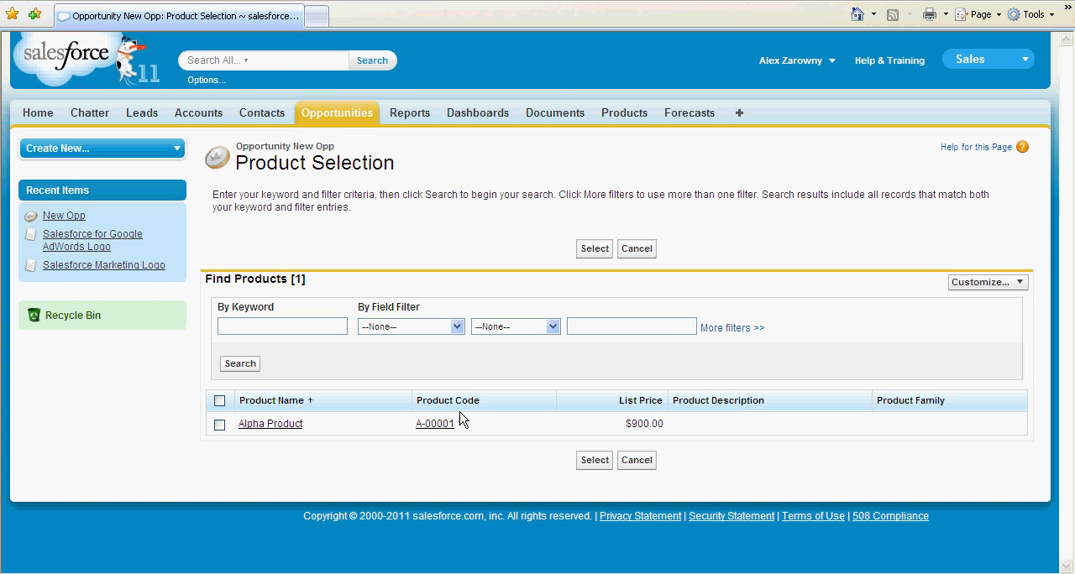
{"action": "left_click", "coordinate": [219, 425]}
{"action": "left_click", "coordinate": [593, 462]}
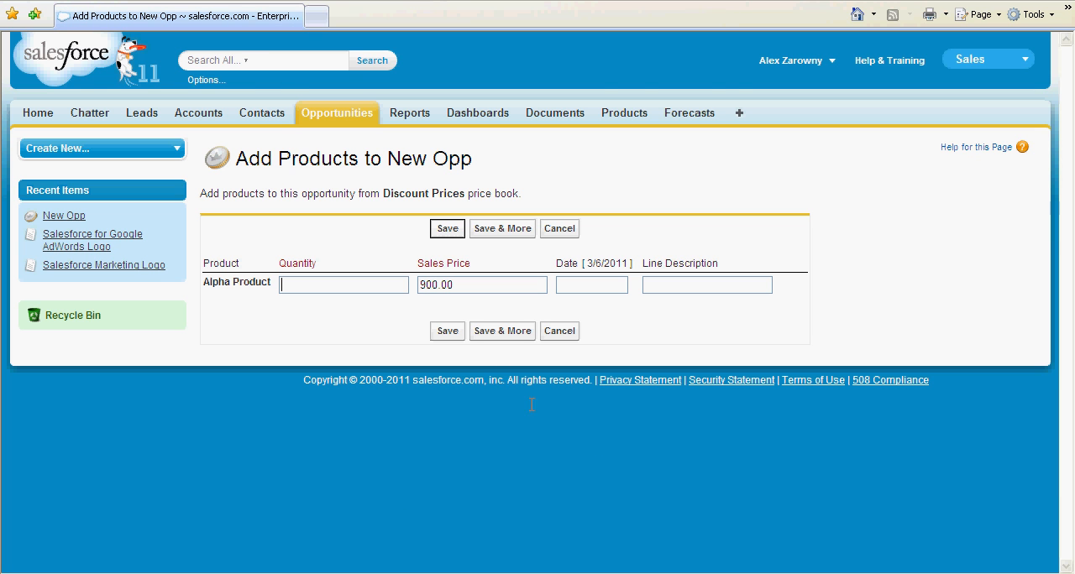
{"action": "type", "text": "2"}
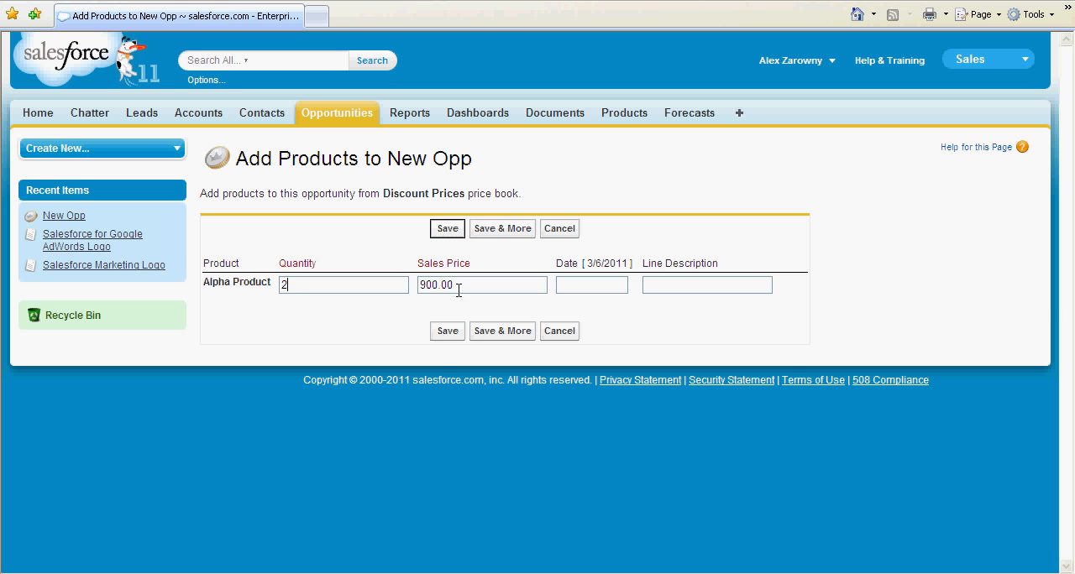
{"action": "left_click", "coordinate": [449, 333]}
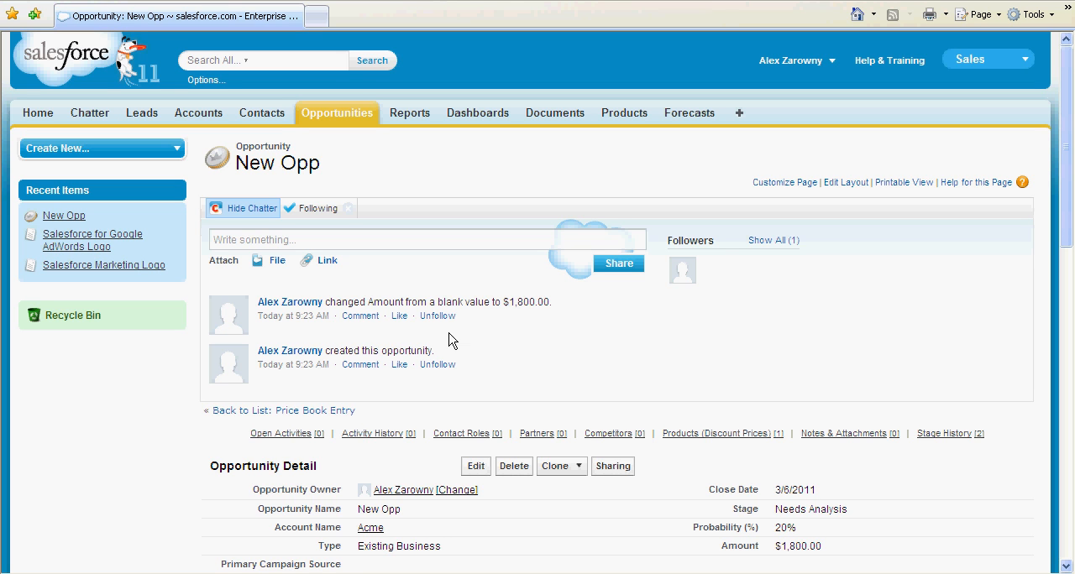
{"action": "scroll", "coordinate": [555, 360], "scroll_direction": "down", "scroll_amount": 3}
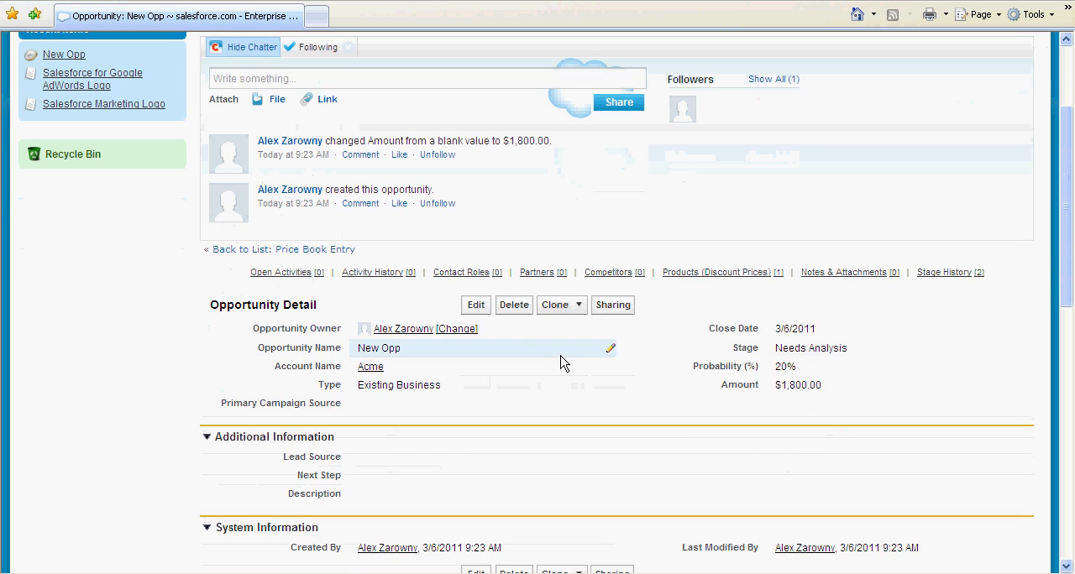
{"action": "left_click_drag", "start_coordinate": [827, 388], "coordinate": [780, 388]}
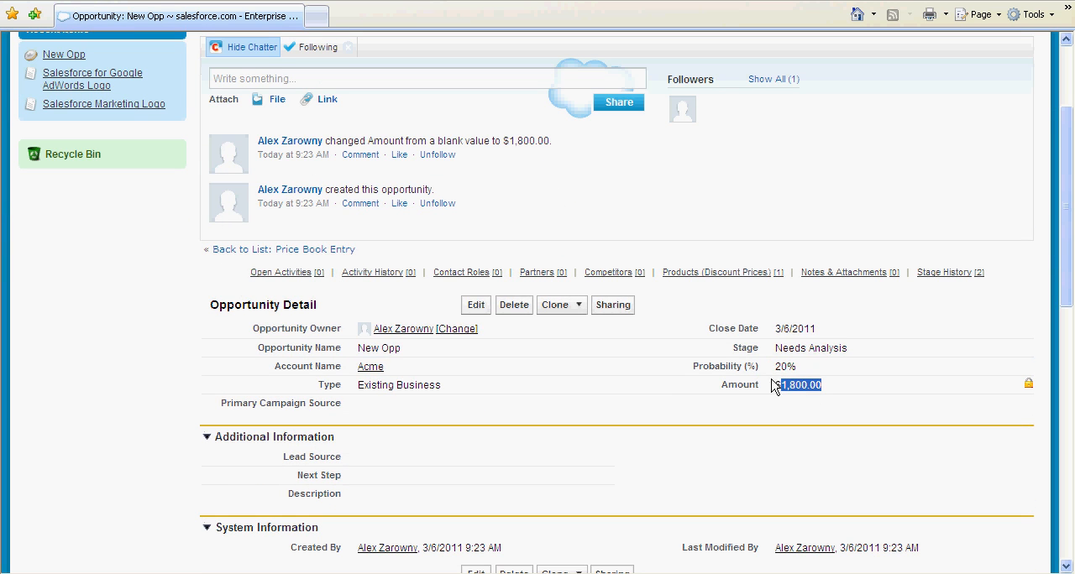
Step: Open the schedule setup page for products in the organization's setup area
{"action": "mouse_move", "coordinate": [709, 275]}
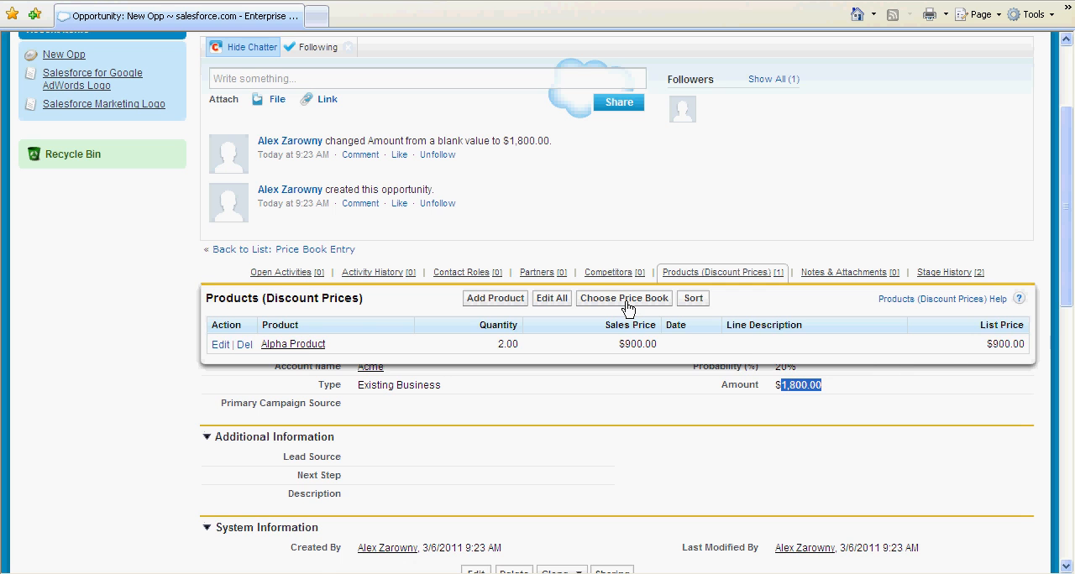
{"action": "scroll", "coordinate": [645, 184], "scroll_direction": "up", "scroll_amount": 3}
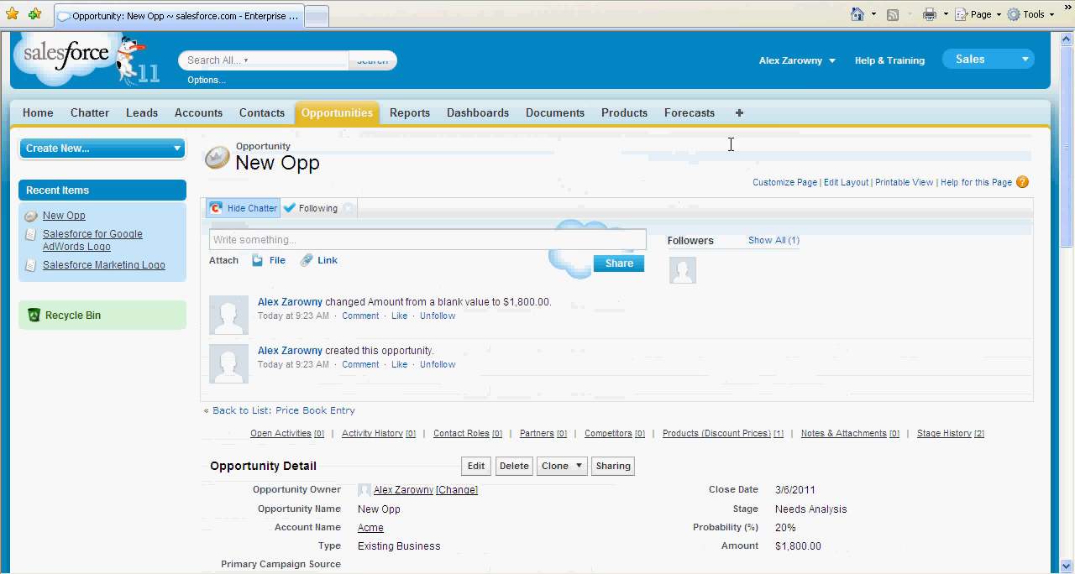
{"action": "left_click", "coordinate": [791, 63]}
{"action": "left_click", "coordinate": [775, 108]}
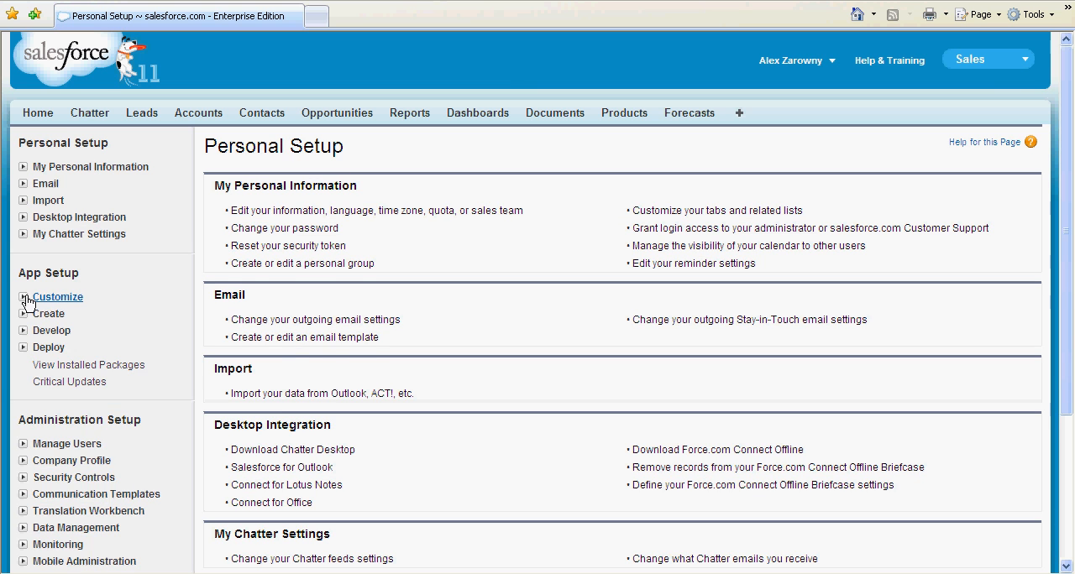
{"action": "left_click", "coordinate": [23, 297]}
{"action": "scroll", "coordinate": [24, 299], "scroll_direction": "down", "scroll_amount": 3}
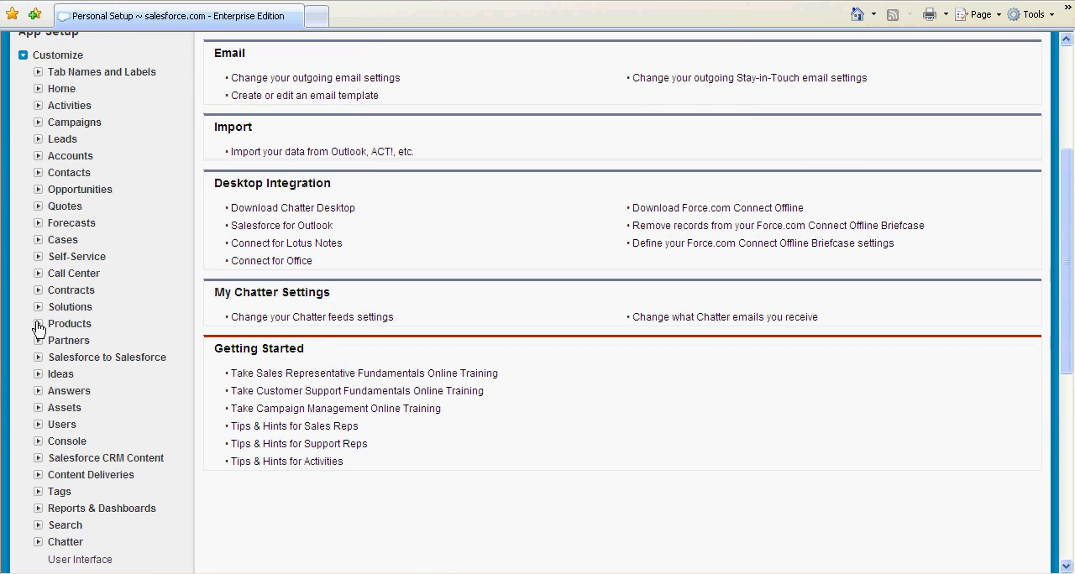
{"action": "left_click", "coordinate": [38, 324]}
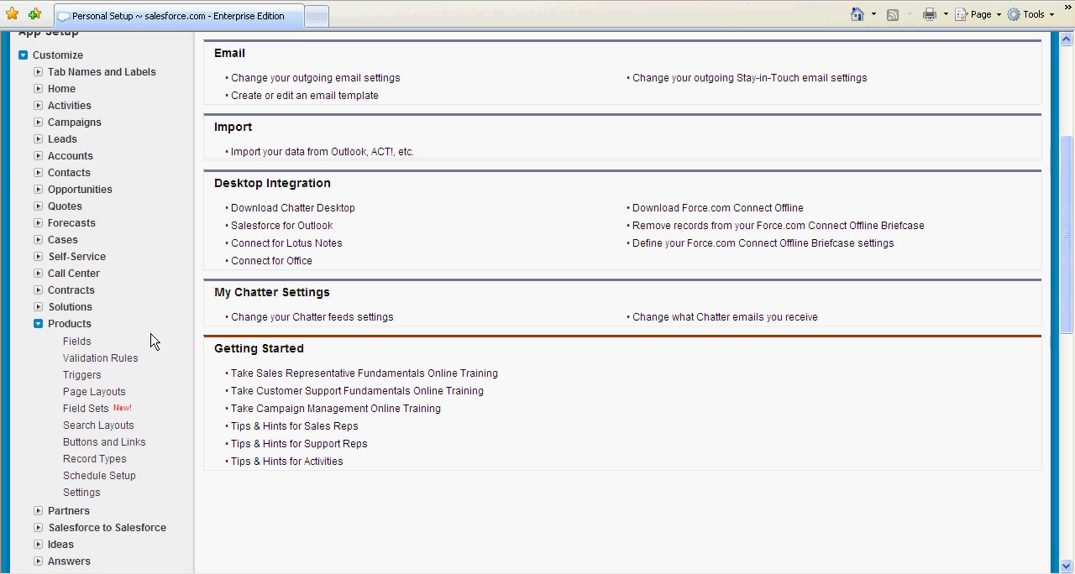
{"action": "left_click", "coordinate": [118, 475]}
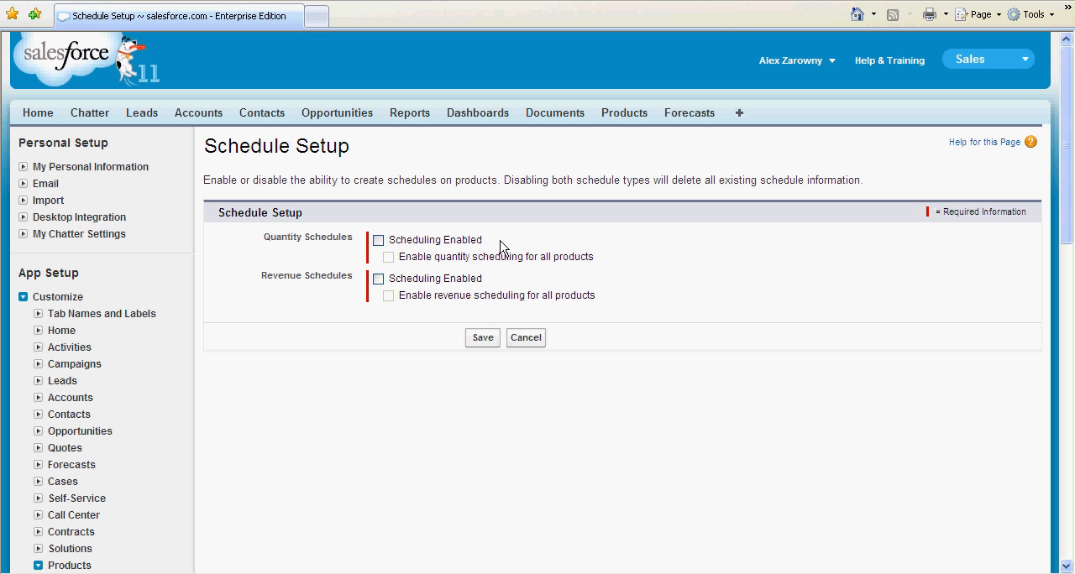
Step: Enable quantity scheduling and revenue scheduling for all products and save the schedule setup
{"action": "left_click", "coordinate": [378, 241]}
{"action": "left_click", "coordinate": [388, 257]}
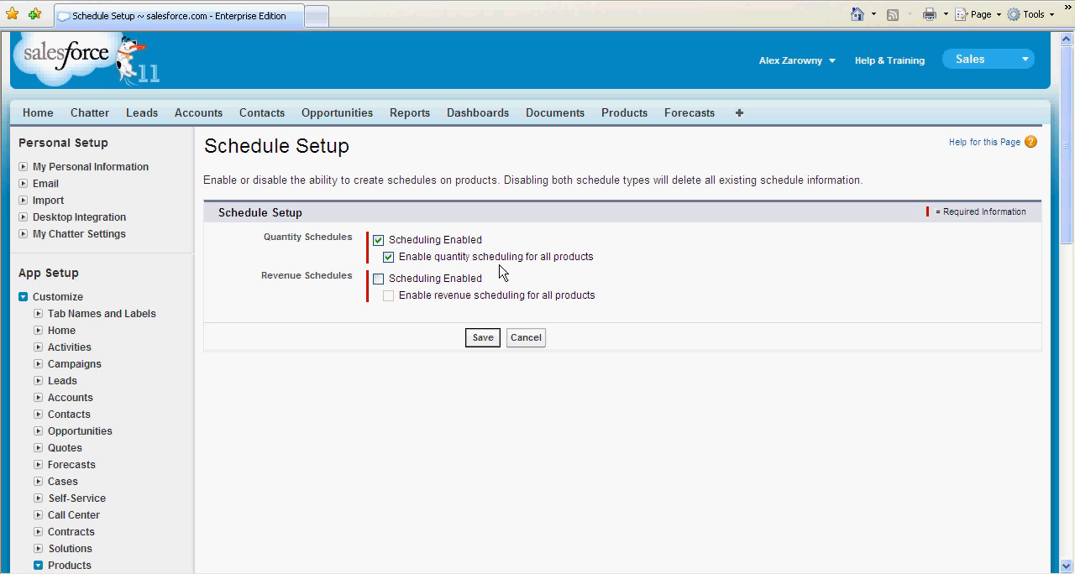
{"action": "left_click", "coordinate": [378, 278]}
{"action": "left_click", "coordinate": [388, 296]}
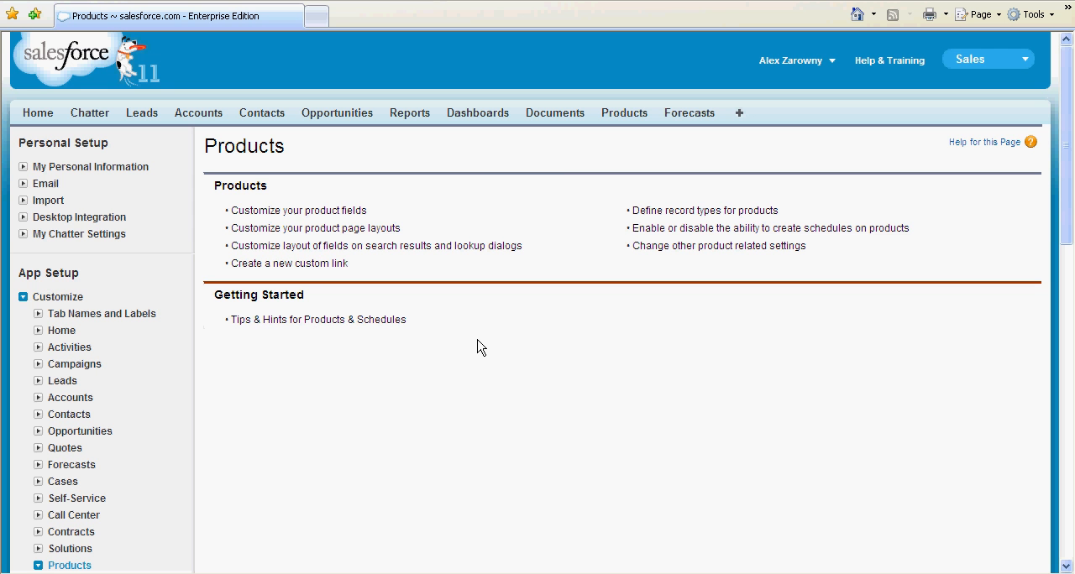
Step: Edit Alpha Product and set its default quantity schedule to Divide Amount into multiple installments with a Weekly installment period
{"action": "left_click", "coordinate": [628, 117]}
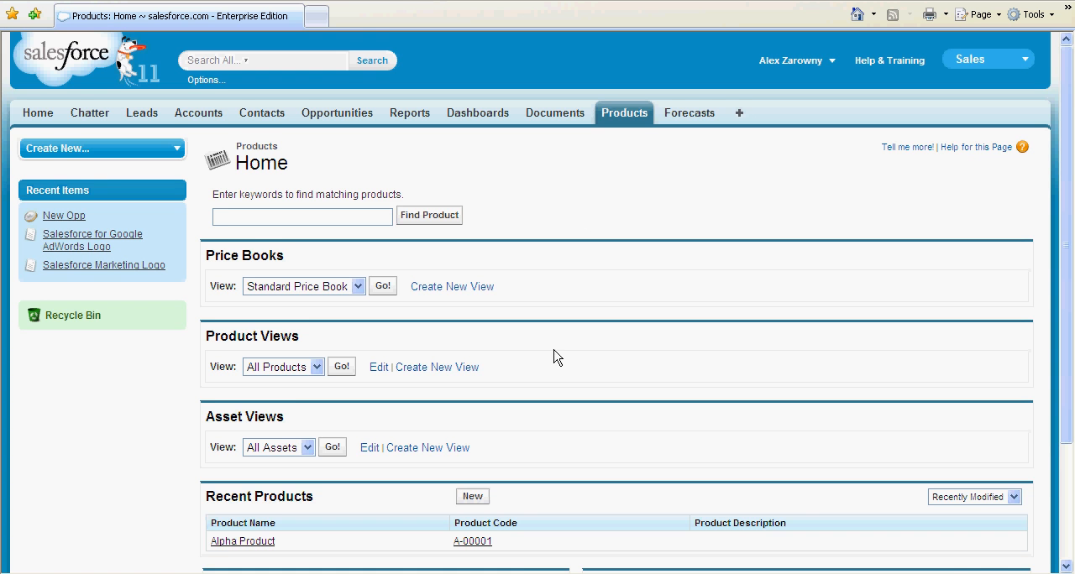
{"action": "scroll", "coordinate": [552, 358], "scroll_direction": "down", "scroll_amount": 2}
{"action": "left_click", "coordinate": [267, 460]}
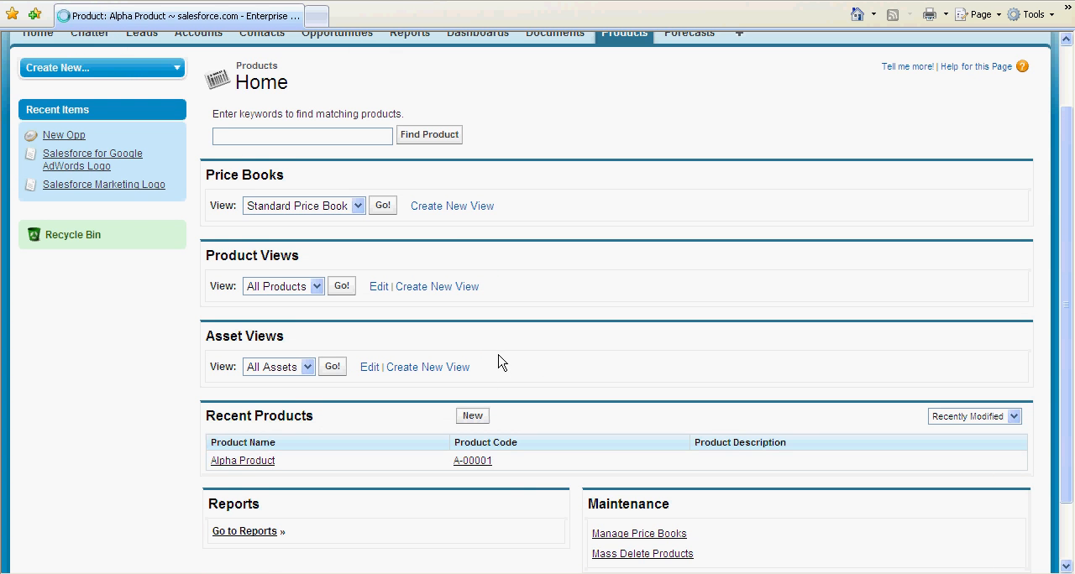
{"action": "scroll", "coordinate": [496, 361], "scroll_direction": "down", "scroll_amount": 2}
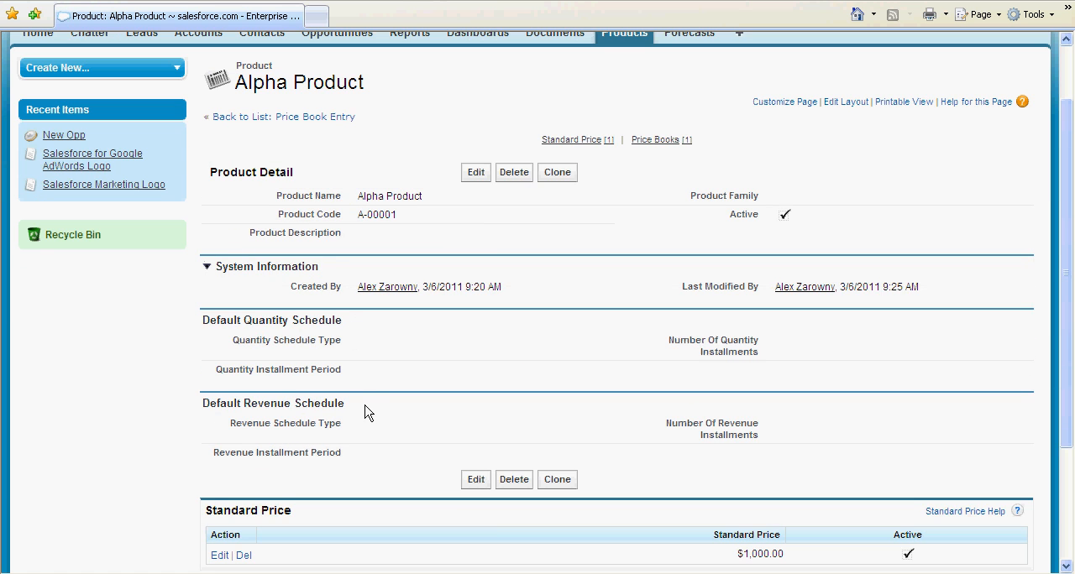
{"action": "left_click", "coordinate": [472, 480]}
{"action": "scroll", "coordinate": [472, 477], "scroll_direction": "down", "scroll_amount": 6}
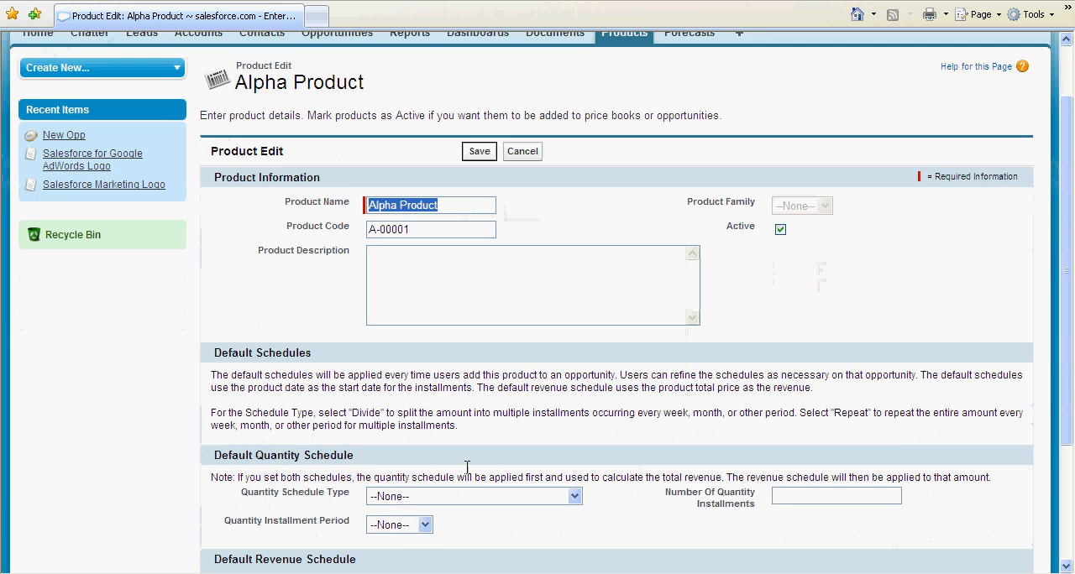
{"action": "left_click", "coordinate": [575, 335]}
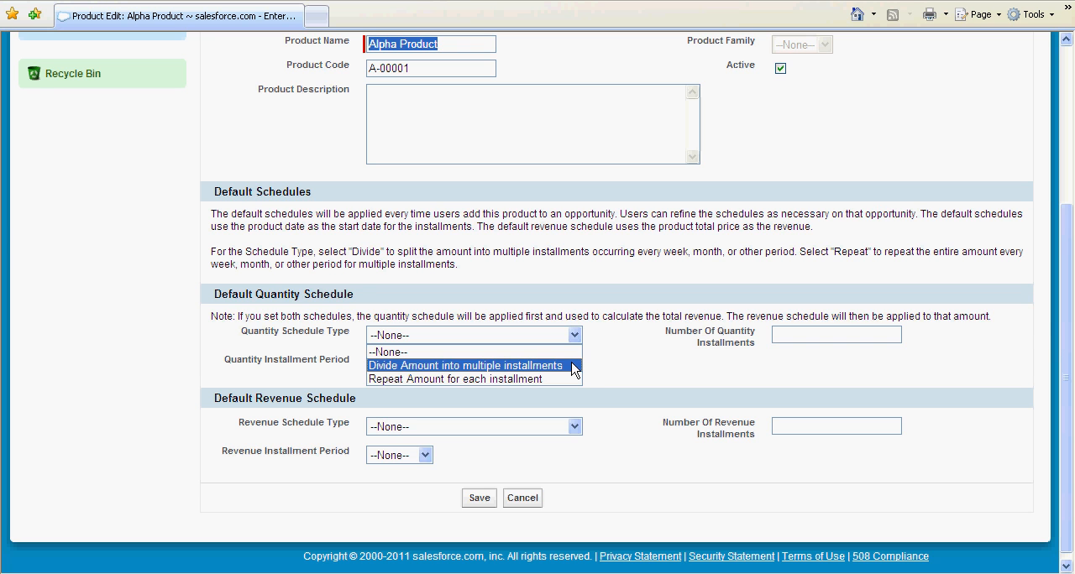
{"action": "left_click", "coordinate": [571, 367]}
{"action": "left_click", "coordinate": [413, 365]}
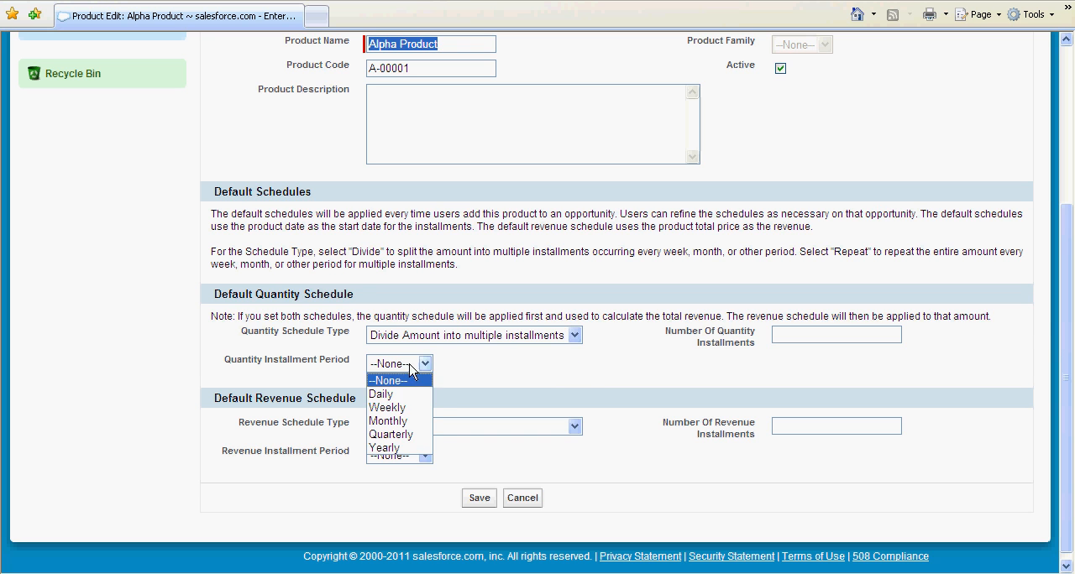
{"action": "left_click", "coordinate": [412, 409]}
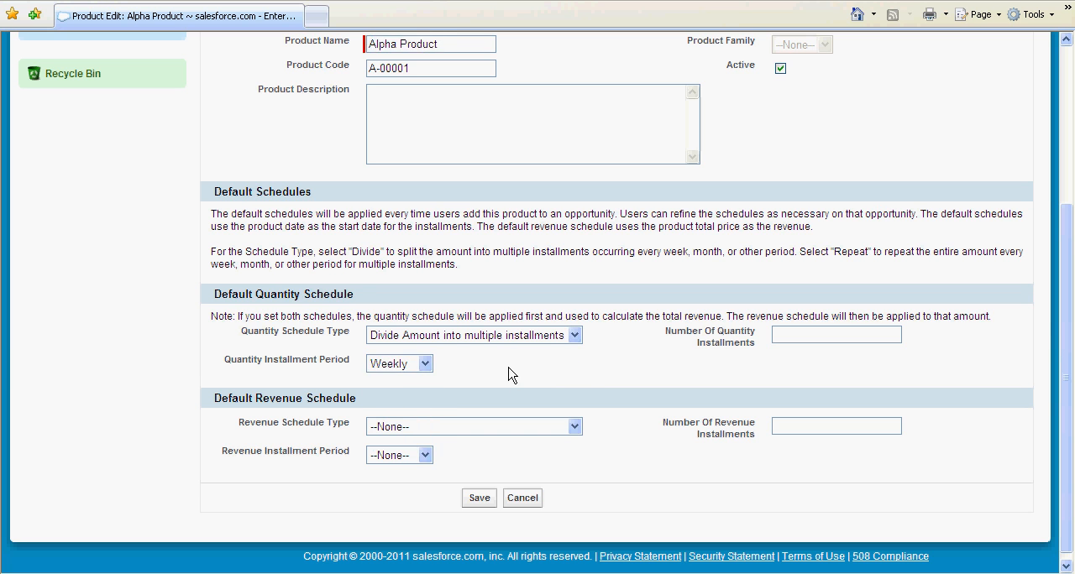
Step: Set the default revenue schedule to Divide Amount into multiple installments with a Quarterly installment period
{"action": "left_click", "coordinate": [504, 428]}
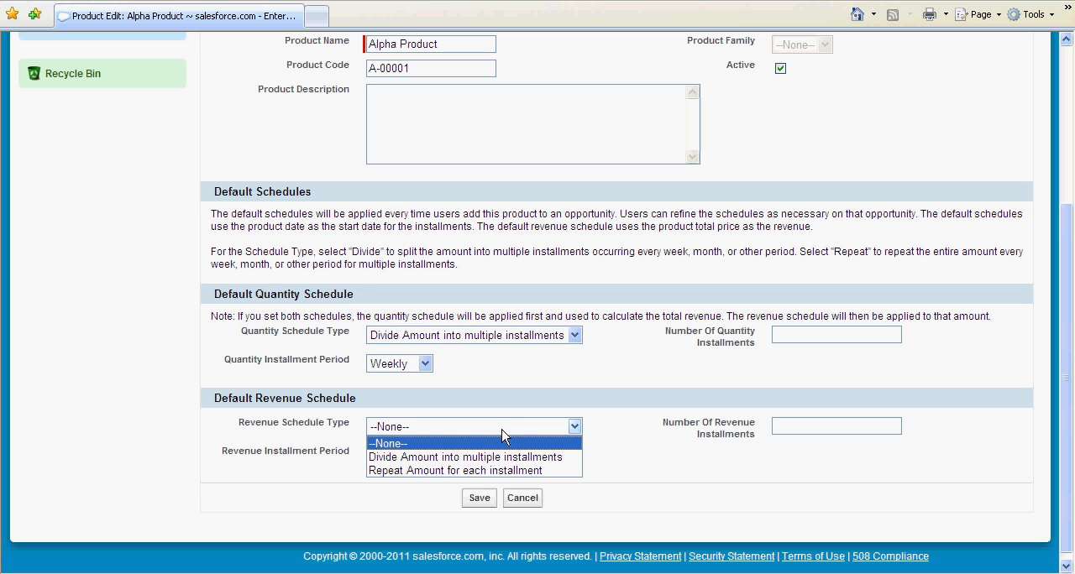
{"action": "left_click", "coordinate": [505, 457]}
{"action": "left_click", "coordinate": [425, 456]}
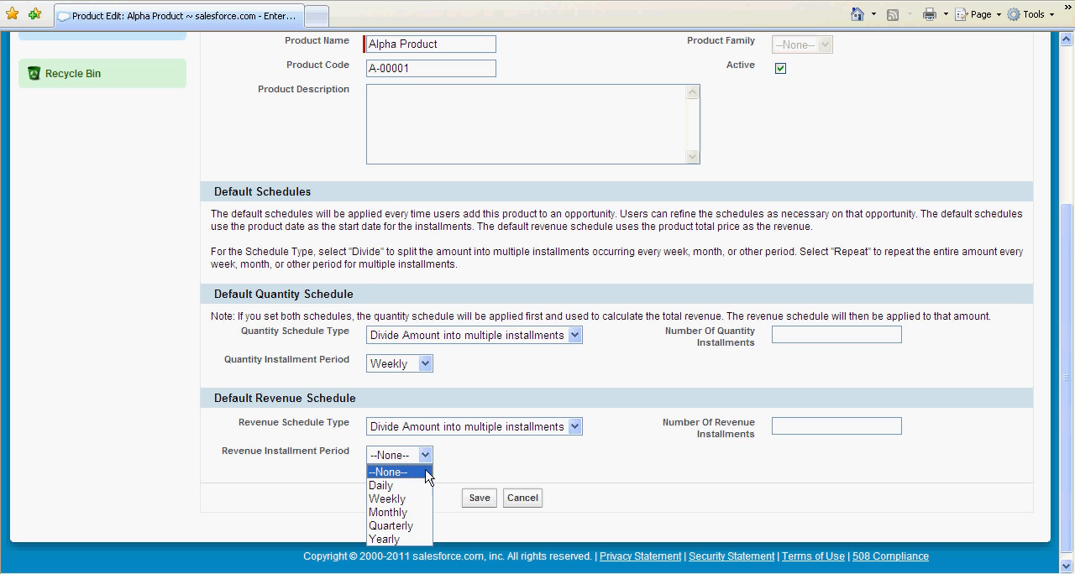
{"action": "left_click", "coordinate": [420, 524]}
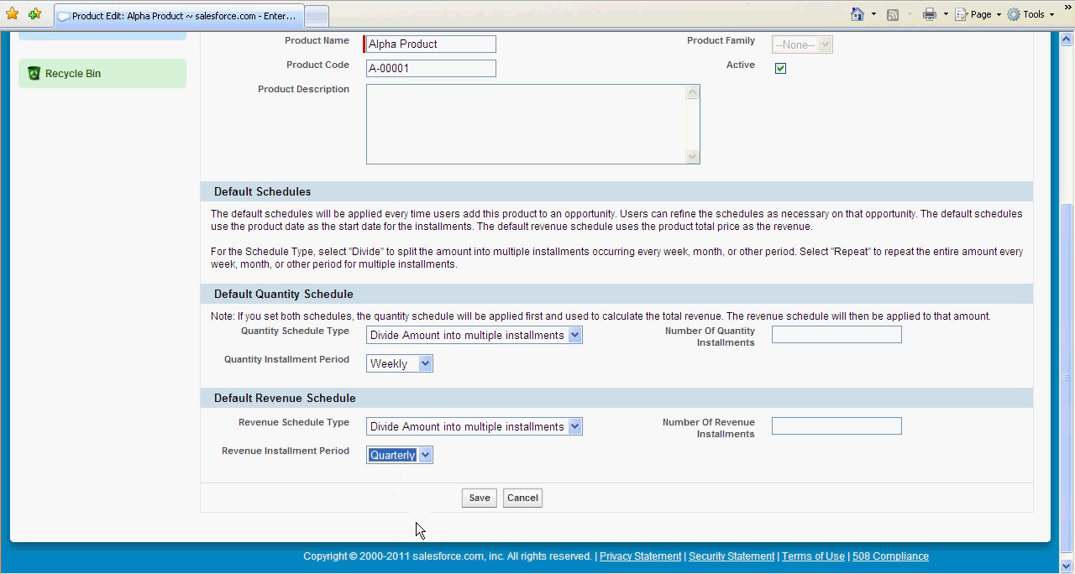
Step: Set the number of quantity installments to 7 and revenue installments to 4, and save Alpha Product
{"action": "left_click", "coordinate": [798, 333]}
{"action": "type", "text": "52"}
{"action": "left_click_drag", "start_coordinate": [800, 333], "coordinate": [769, 339]}
{"action": "type", "text": "7"}
{"action": "left_click", "coordinate": [792, 425]}
{"action": "type", "text": "4"}
{"action": "left_click", "coordinate": [482, 499]}
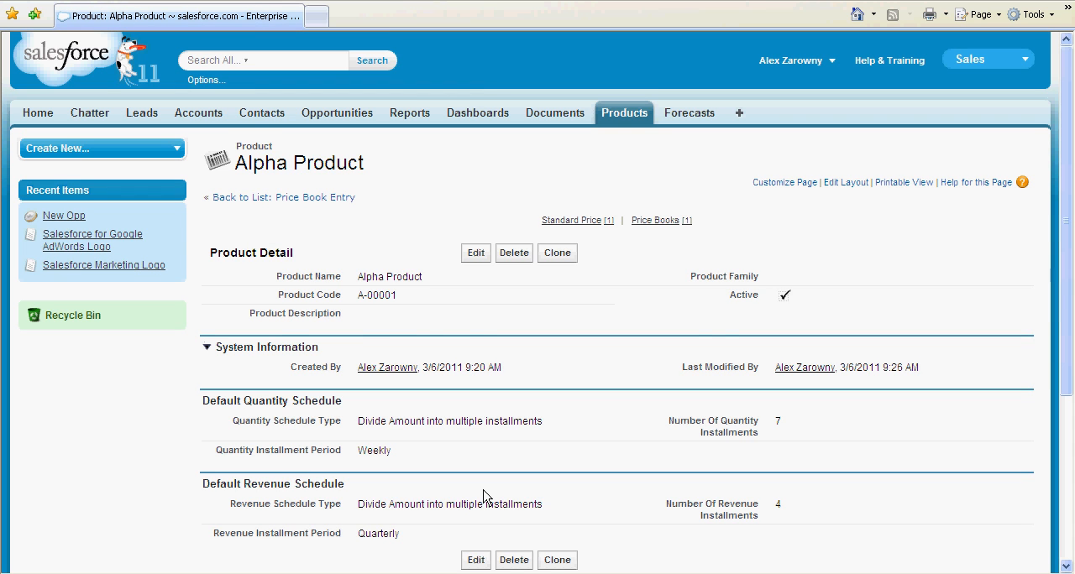
Step: Start establishing a schedule for the Alpha Product line item on the New Opp opportunity
{"action": "scroll", "coordinate": [483, 496], "scroll_direction": "down", "scroll_amount": 2}
{"action": "scroll", "coordinate": [483, 497], "scroll_direction": "down", "scroll_amount": 4}
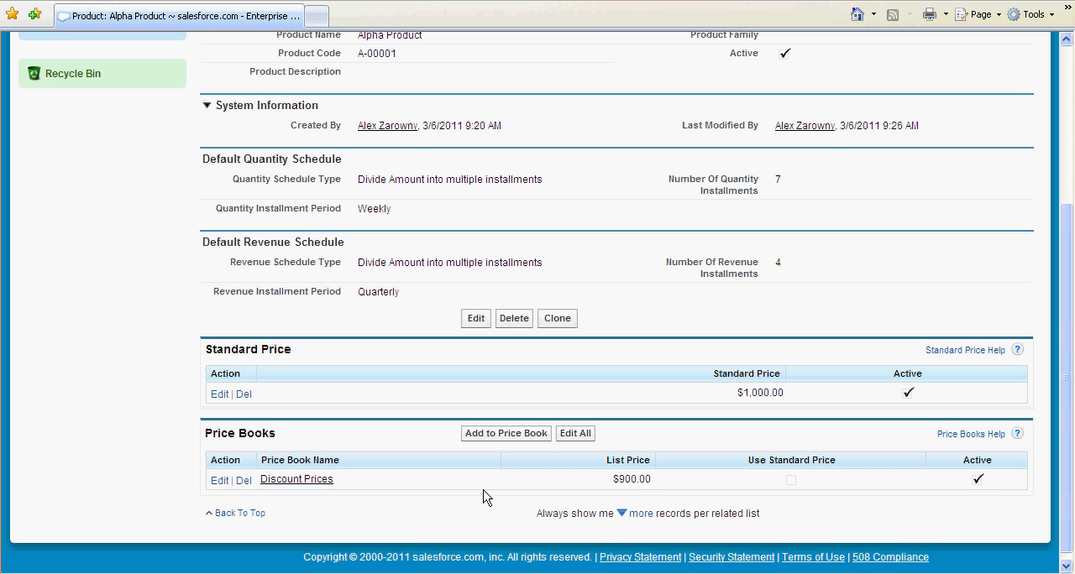
{"action": "scroll", "coordinate": [619, 212], "scroll_direction": "up", "scroll_amount": 3}
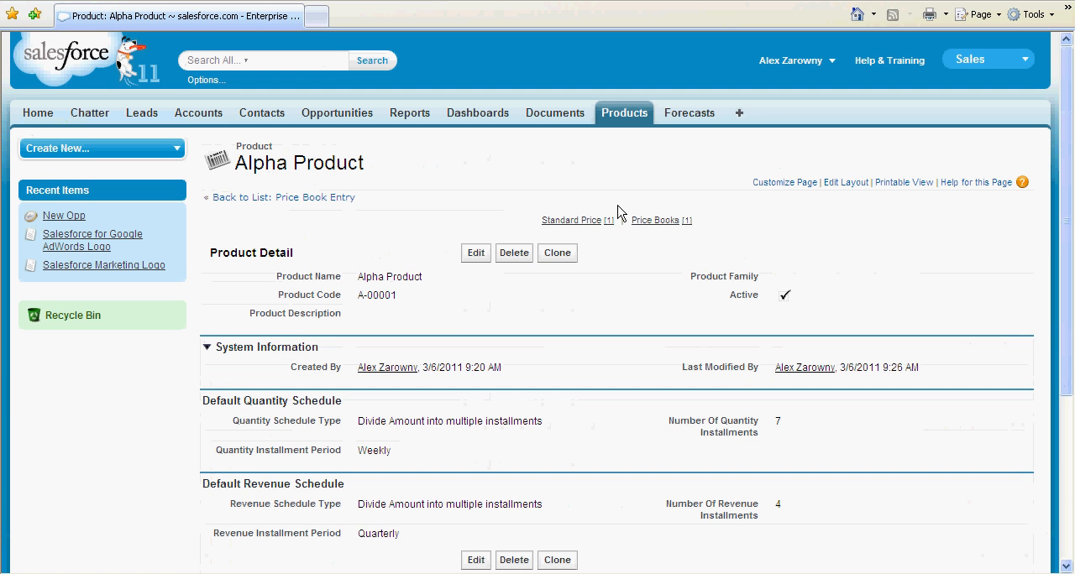
{"action": "left_click", "coordinate": [61, 218]}
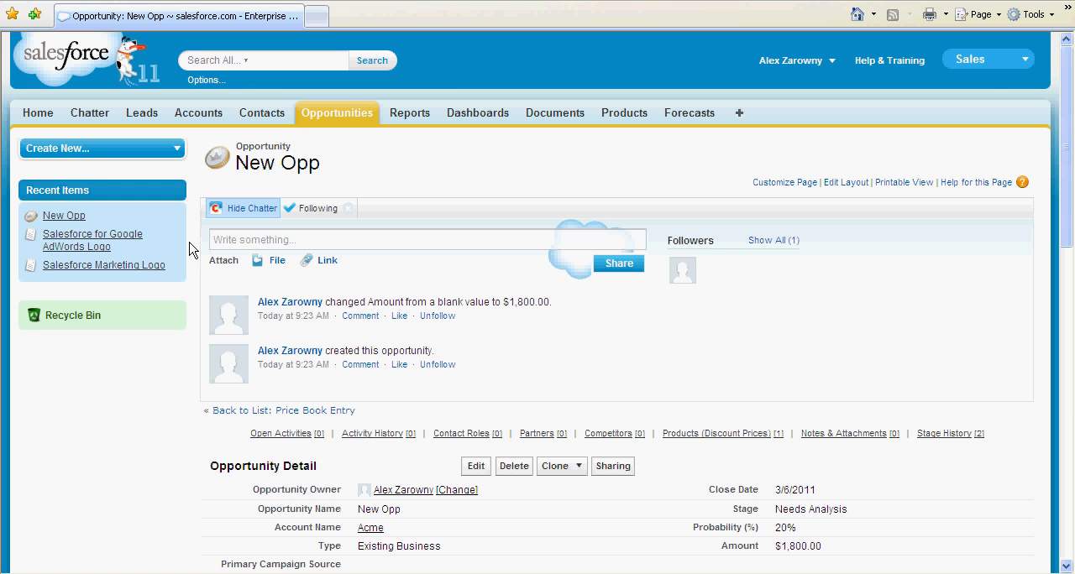
{"action": "mouse_move", "coordinate": [718, 435]}
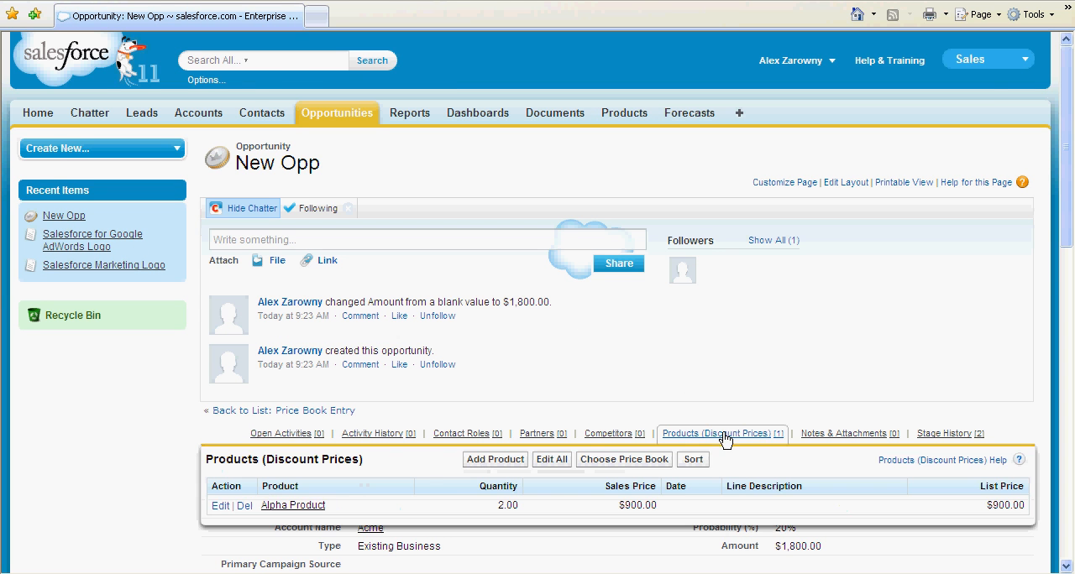
{"action": "left_click", "coordinate": [303, 506]}
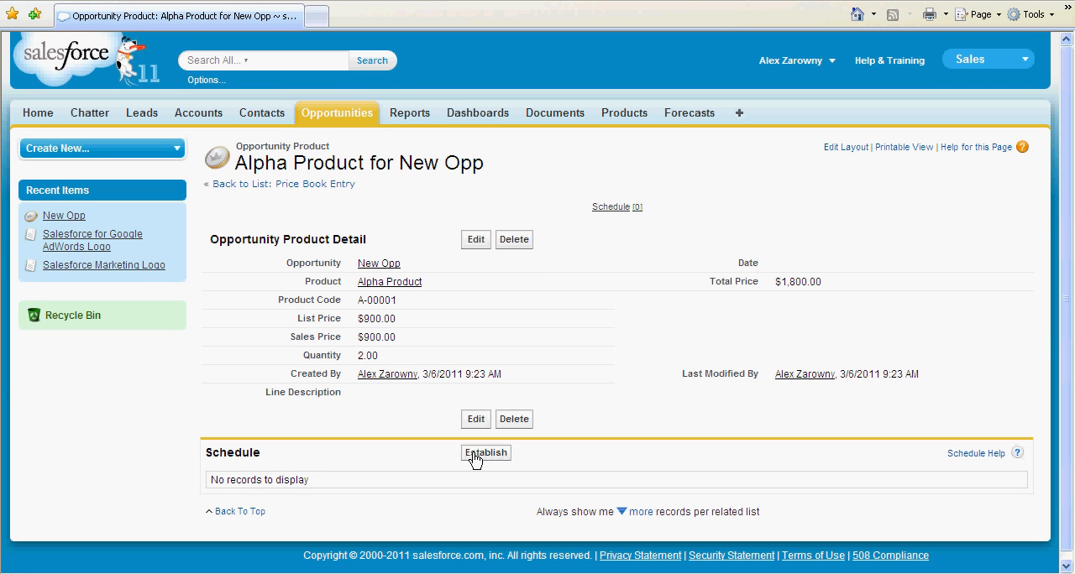
{"action": "left_click", "coordinate": [474, 455]}
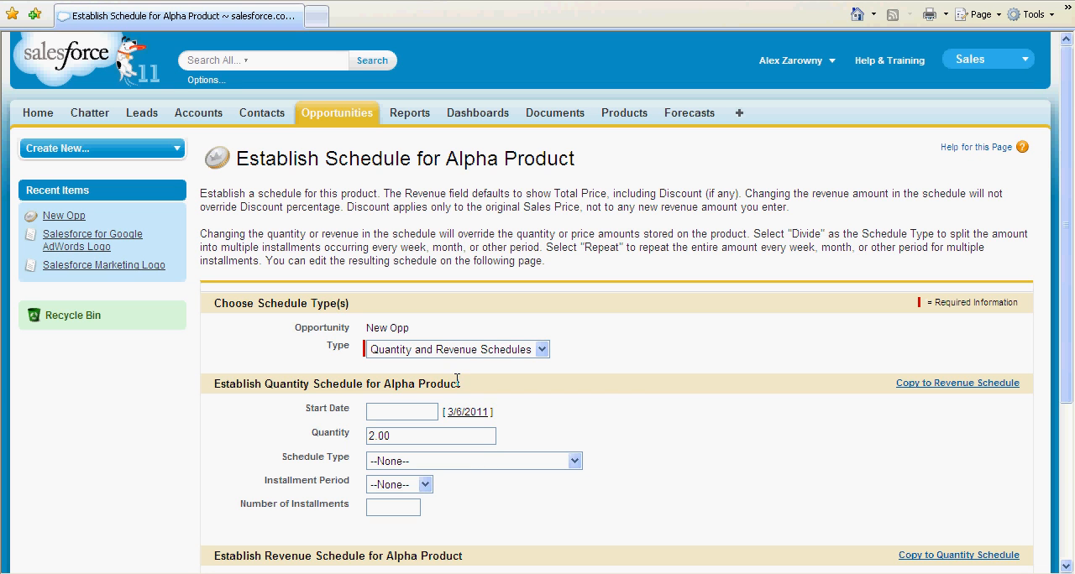
Step: Define the quantity schedule with start date 3/6/2011, quantity 10, Divide Amount into multiple installments, Quarterly period and 4 installments
{"action": "left_click", "coordinate": [529, 357]}
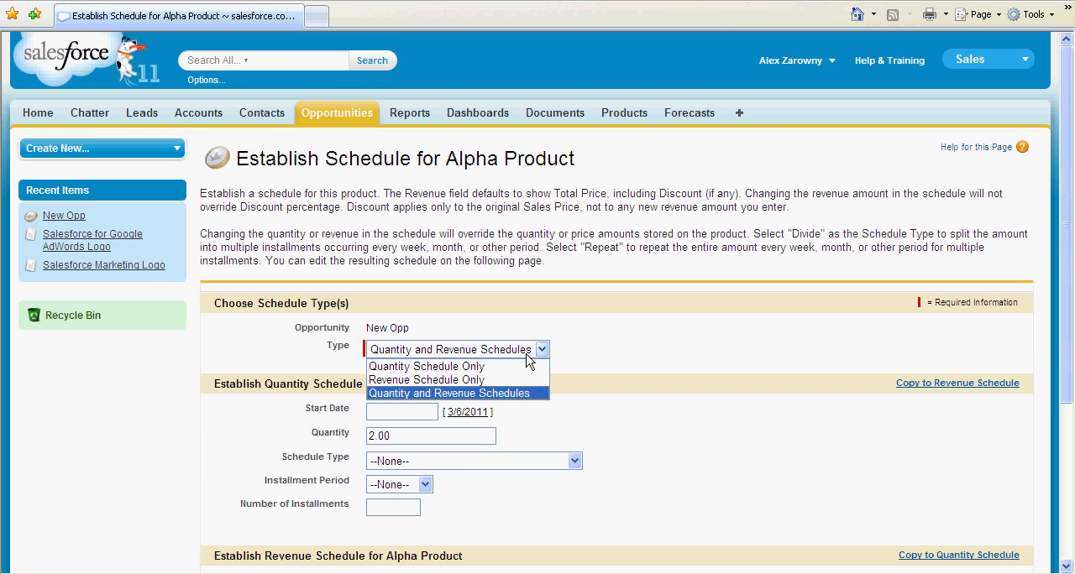
{"action": "left_click", "coordinate": [651, 430]}
{"action": "left_click", "coordinate": [462, 412]}
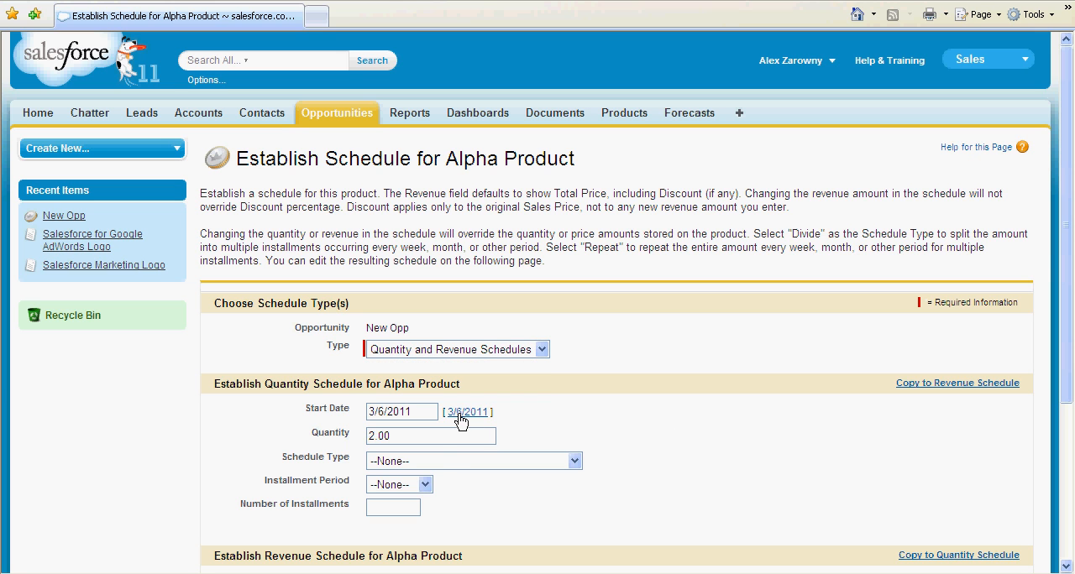
{"action": "left_click", "coordinate": [445, 461]}
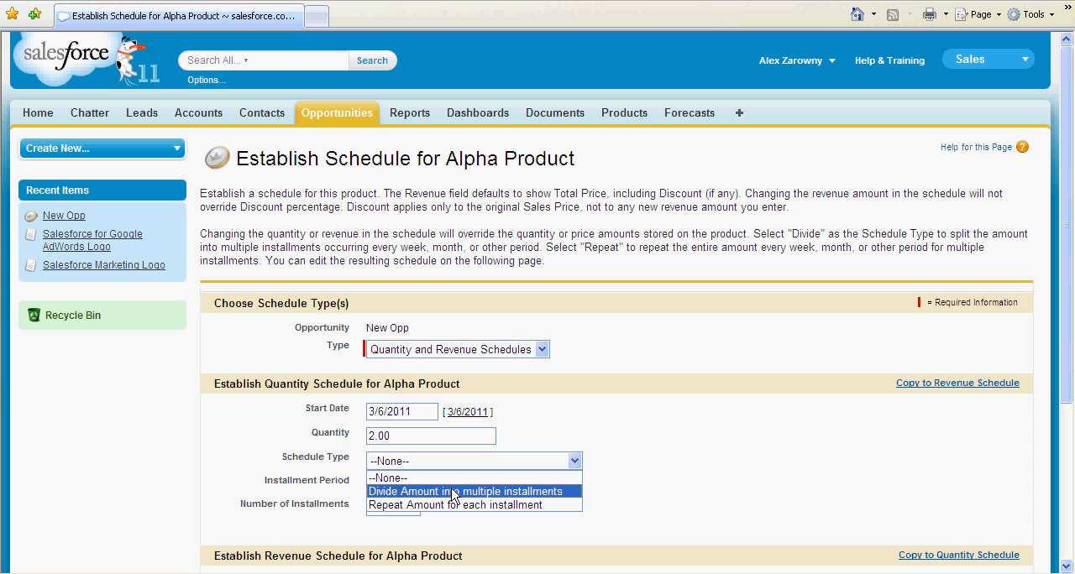
{"action": "left_click", "coordinate": [452, 493]}
{"action": "left_click", "coordinate": [420, 485]}
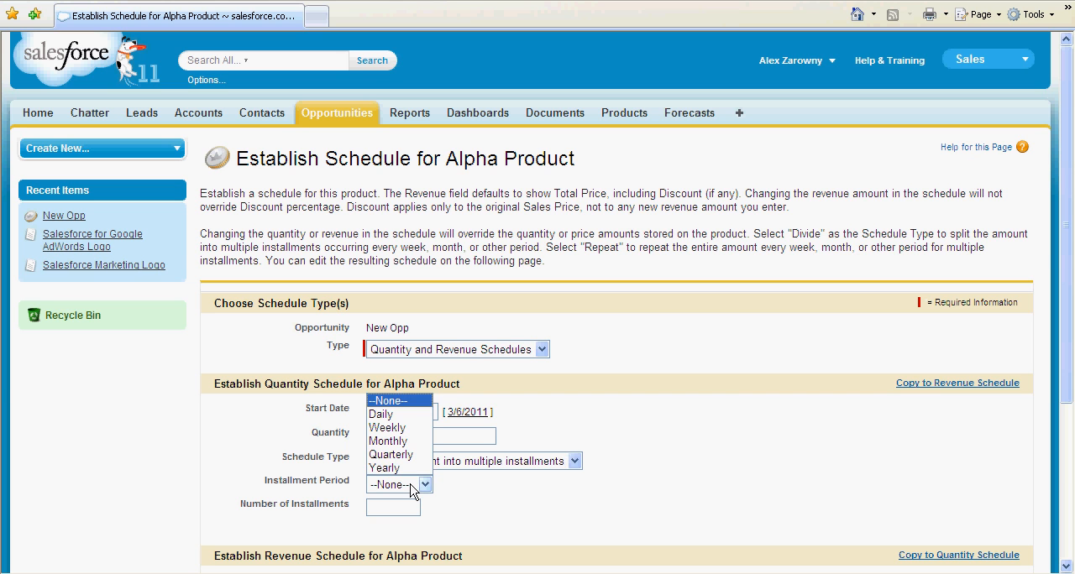
{"action": "left_click", "coordinate": [407, 454]}
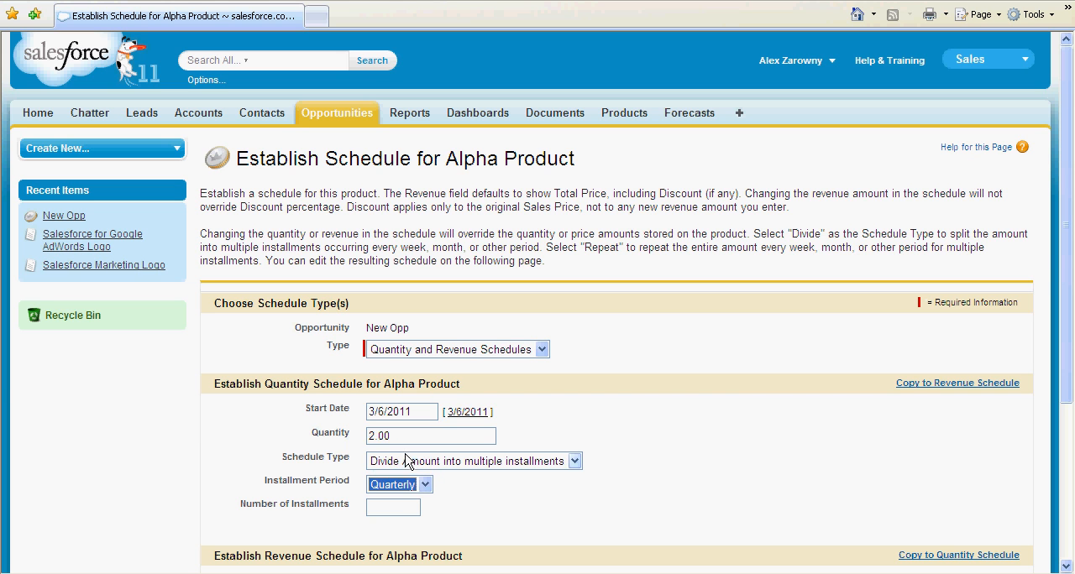
{"action": "double_click", "coordinate": [374, 437]}
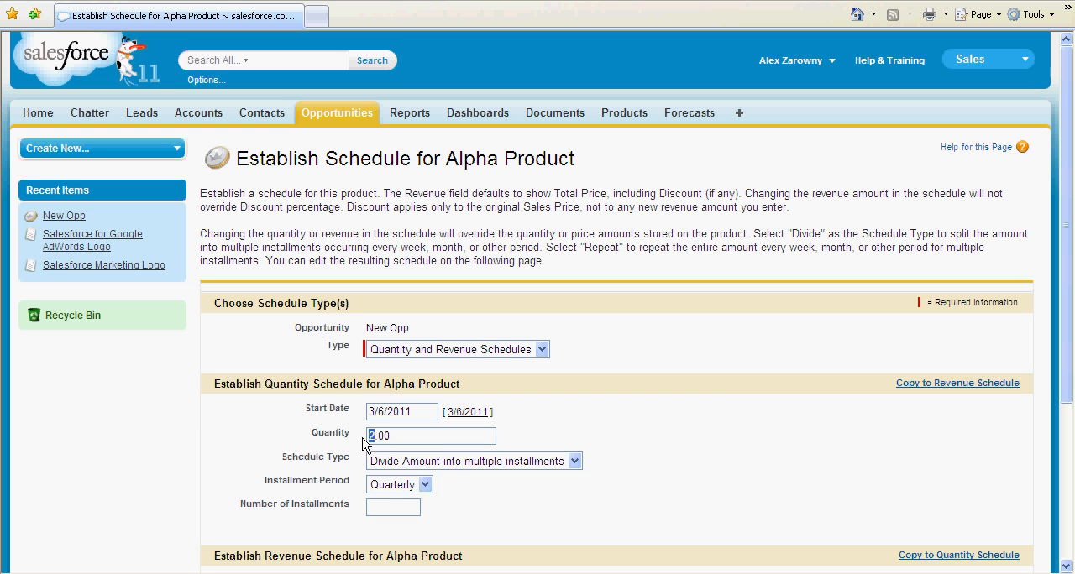
{"action": "type", "text": "10"}
{"action": "scroll", "coordinate": [606, 443], "scroll_direction": "down", "scroll_amount": 5}
{"action": "left_click", "coordinate": [398, 278]}
{"action": "type", "text": "4"}
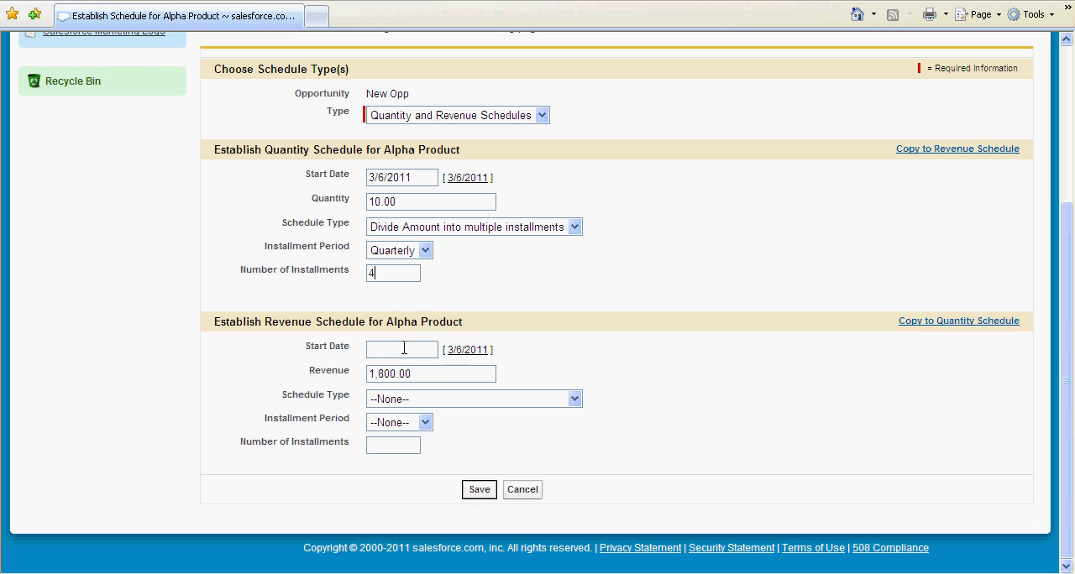
Step: Define the revenue schedule with start date 3/6/2011, Divide Amount into multiple installments, Quarterly period and 4 installments, and save the schedules
{"action": "left_click", "coordinate": [468, 350]}
{"action": "left_click", "coordinate": [438, 400]}
{"action": "left_click", "coordinate": [447, 430]}
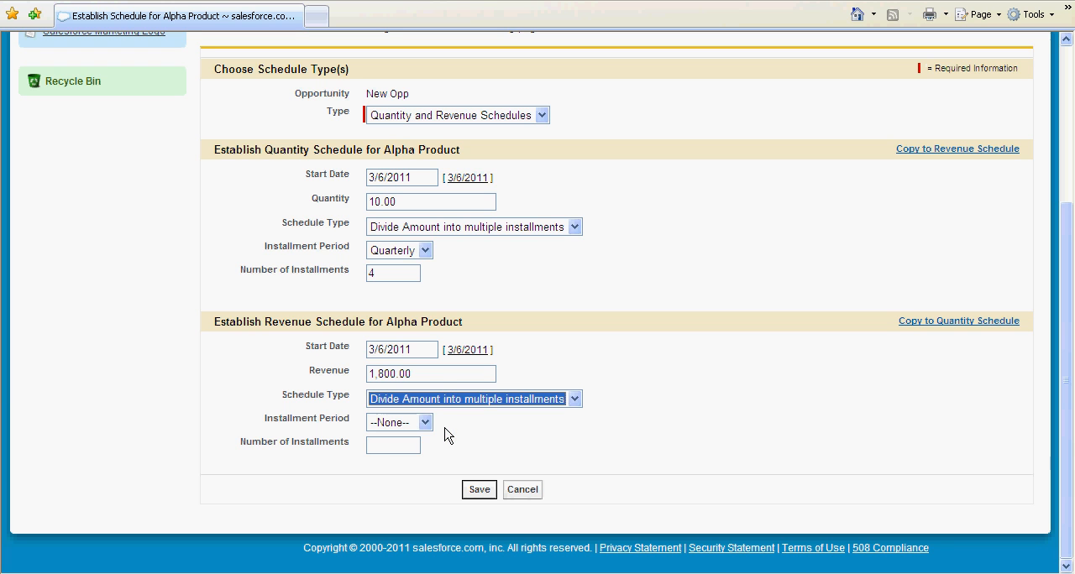
{"action": "left_click", "coordinate": [425, 424]}
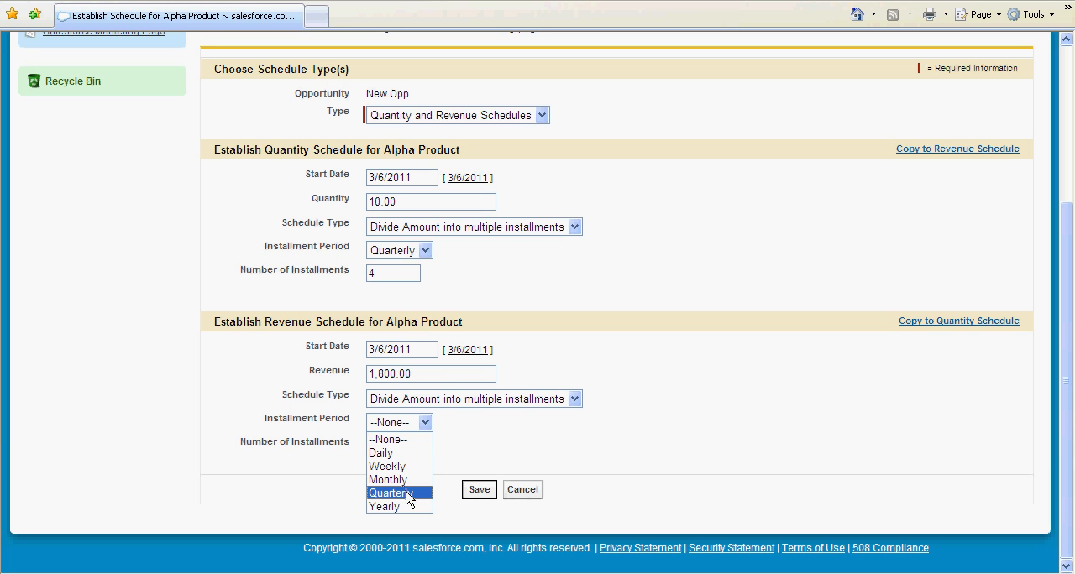
{"action": "left_click", "coordinate": [408, 494]}
{"action": "left_click", "coordinate": [395, 443]}
{"action": "type", "text": "4"}
{"action": "left_click", "coordinate": [476, 491]}
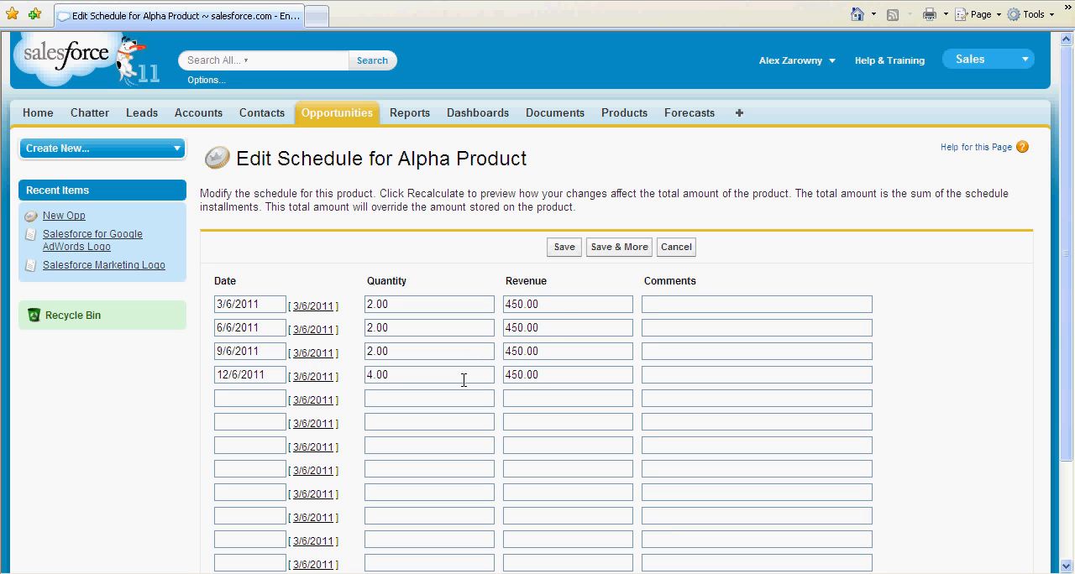
Step: Save the quarterly quantity and revenue installments for Alpha Product and check the schedule on its opportunity product record
{"action": "double_click", "coordinate": [527, 306]}
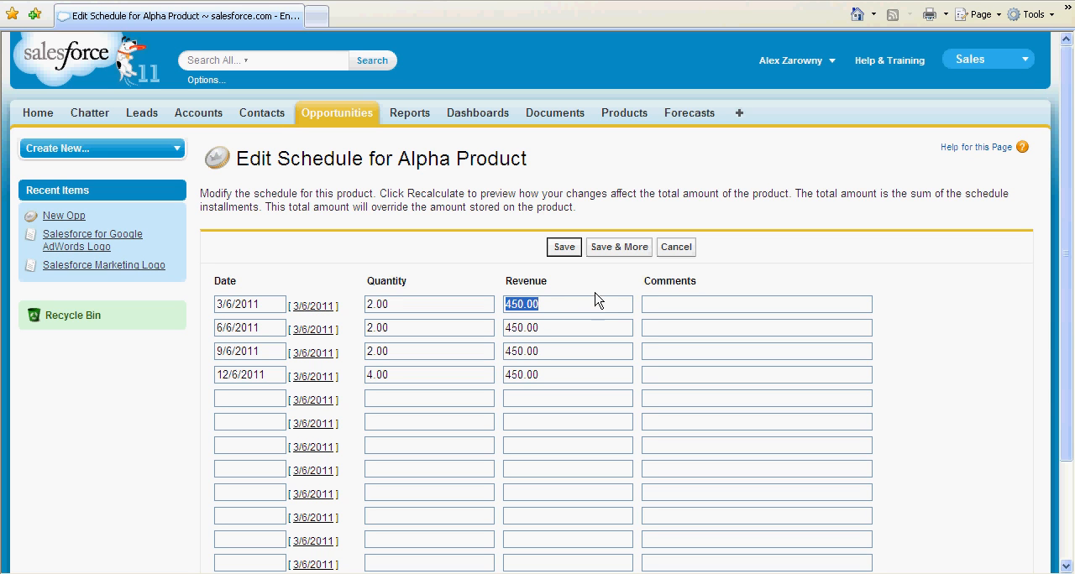
{"action": "left_click", "coordinate": [565, 247]}
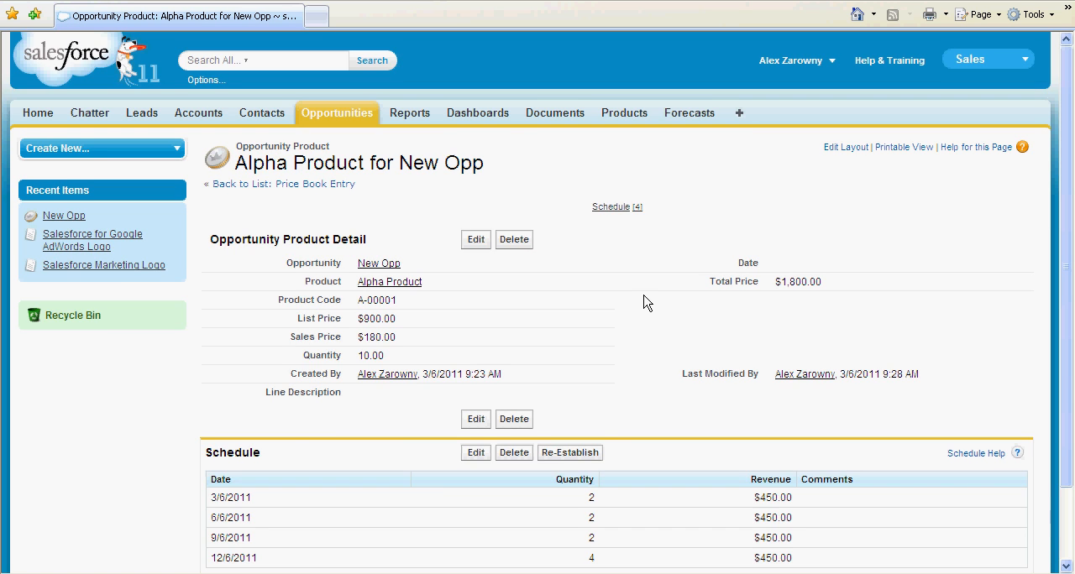
{"action": "scroll", "coordinate": [625, 305], "scroll_direction": "down", "scroll_amount": 2}
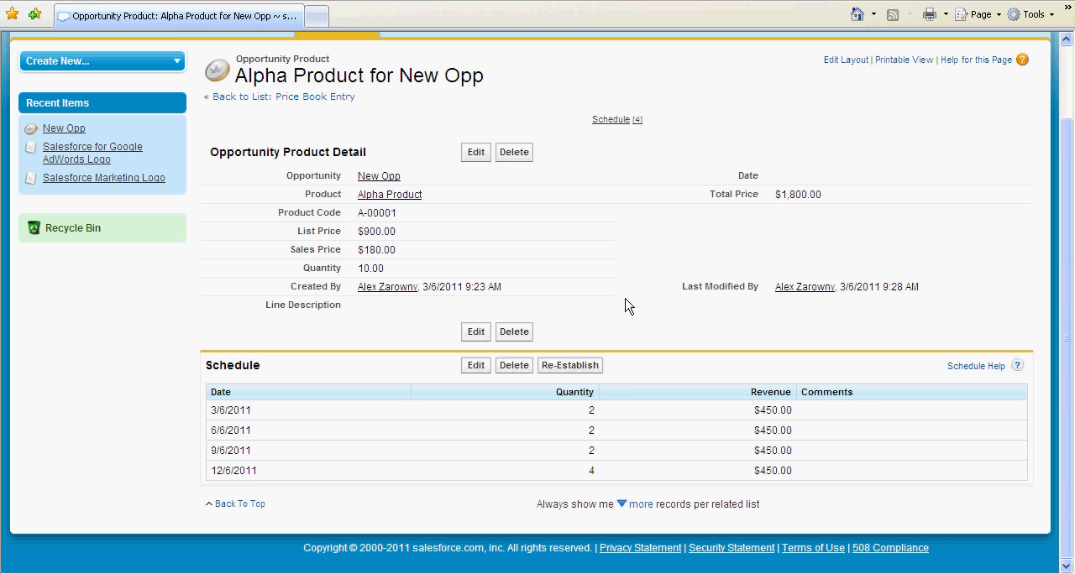
Step: Return to the New Opp opportunity record and review its amount and related list links
{"action": "left_click", "coordinate": [382, 176]}
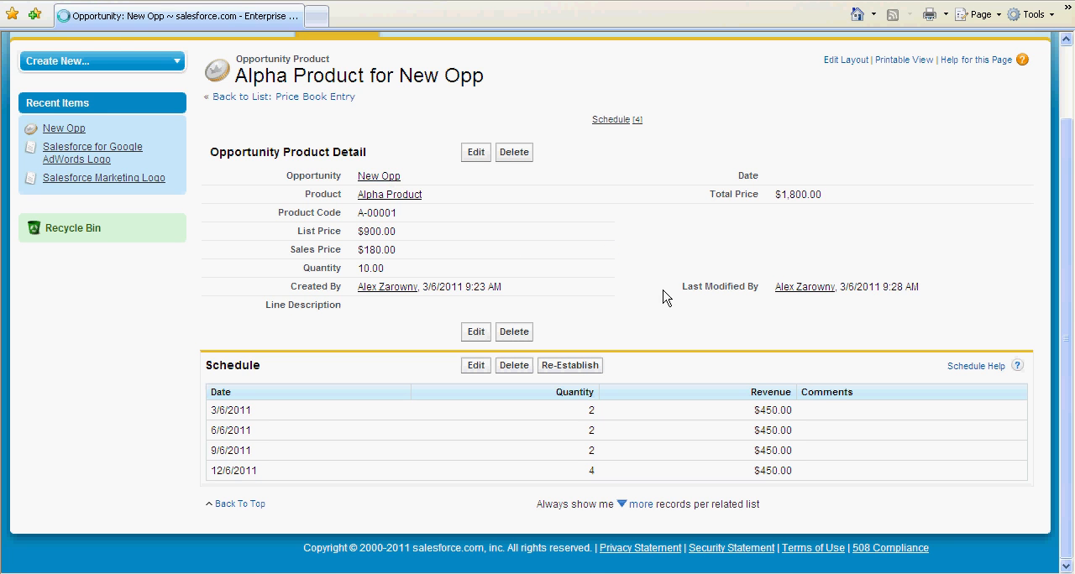
{"action": "scroll", "coordinate": [652, 382], "scroll_direction": "down", "scroll_amount": 5}
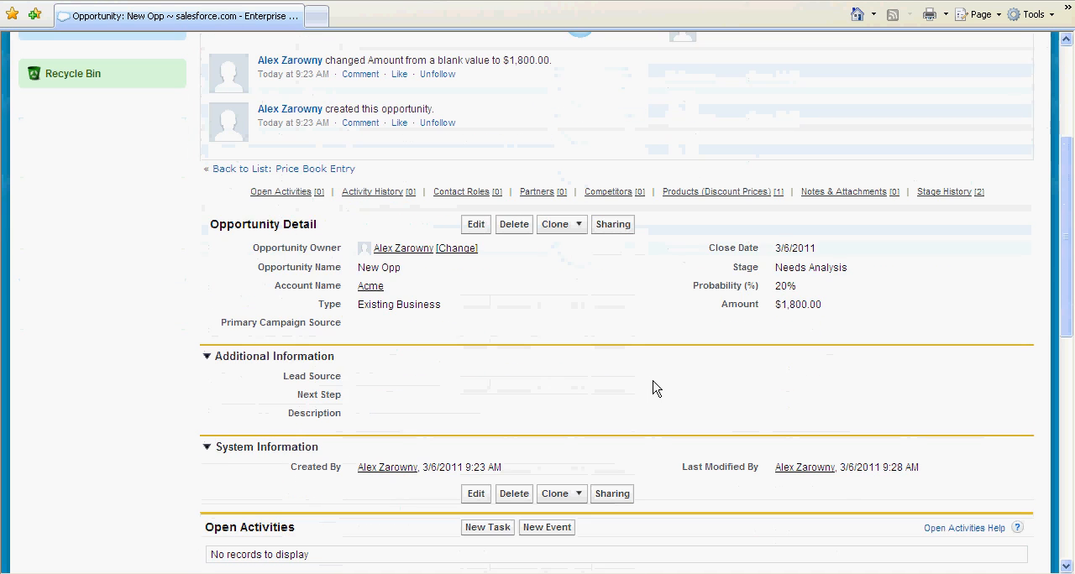
{"action": "mouse_move", "coordinate": [713, 192]}
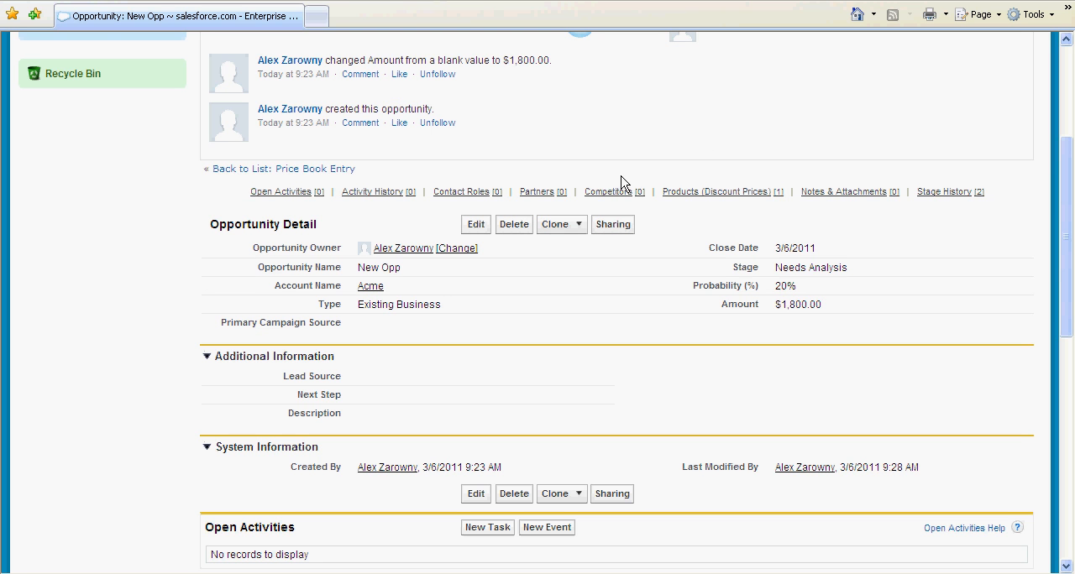
{"action": "scroll", "coordinate": [594, 423], "scroll_direction": "up", "scroll_amount": 3}
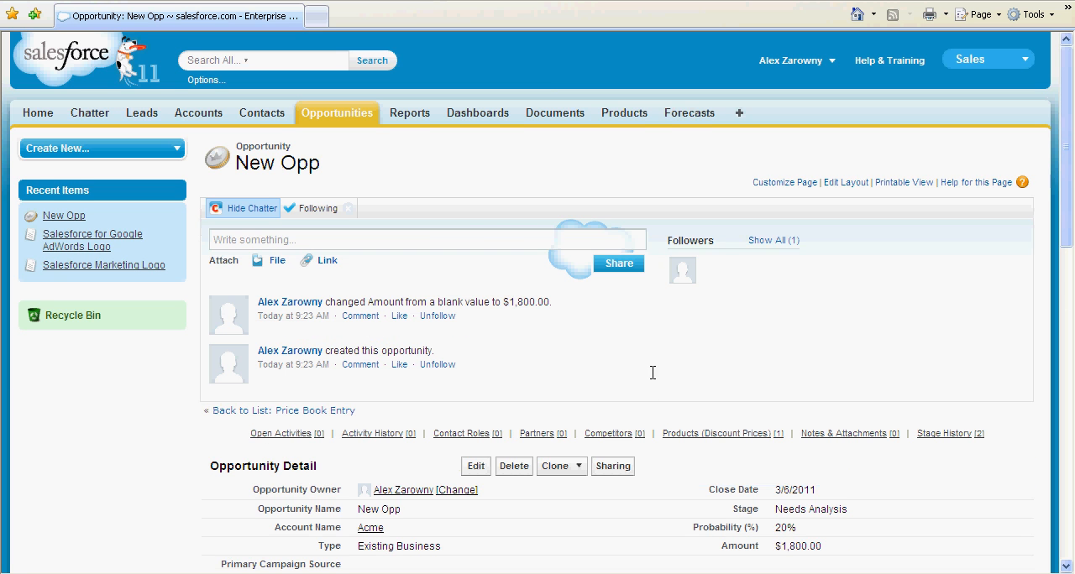